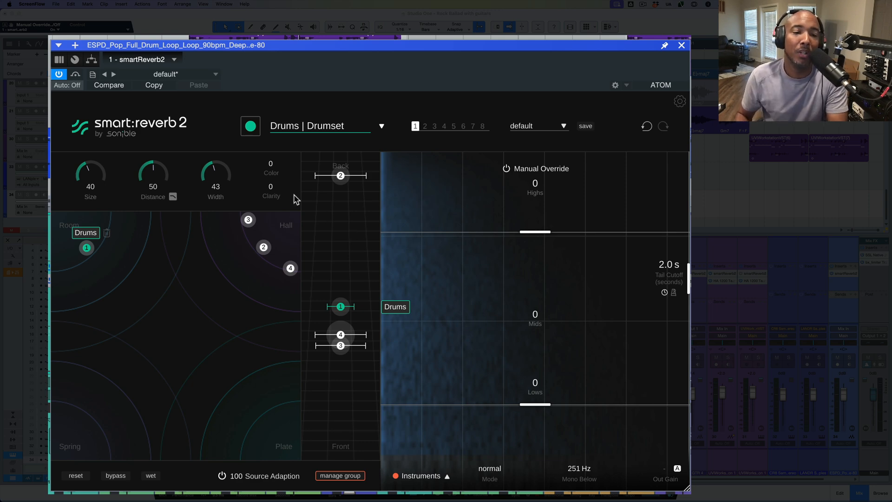
# Step: Try the Drums reverb at a distance of 65, and set its distance to 48
pyautogui.moveTo(155, 182); pyautogui.dragTo(155, 173)
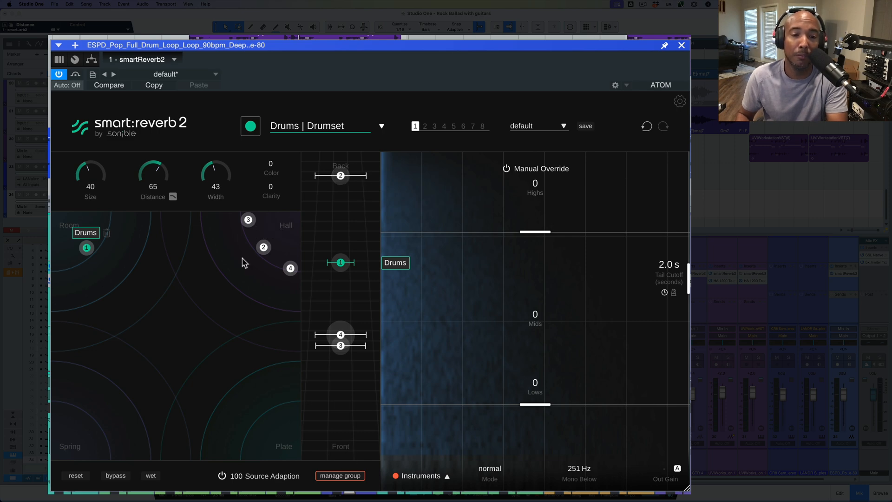
pyautogui.moveTo(157, 182)
pyautogui.mouseDown()
pyautogui.moveTo(144, 226)
pyautogui.moveTo(135, 186)
pyautogui.moveTo(124, 235)
pyautogui.moveTo(133, 211)
pyautogui.moveTo(169, 215)
pyautogui.mouseUp()
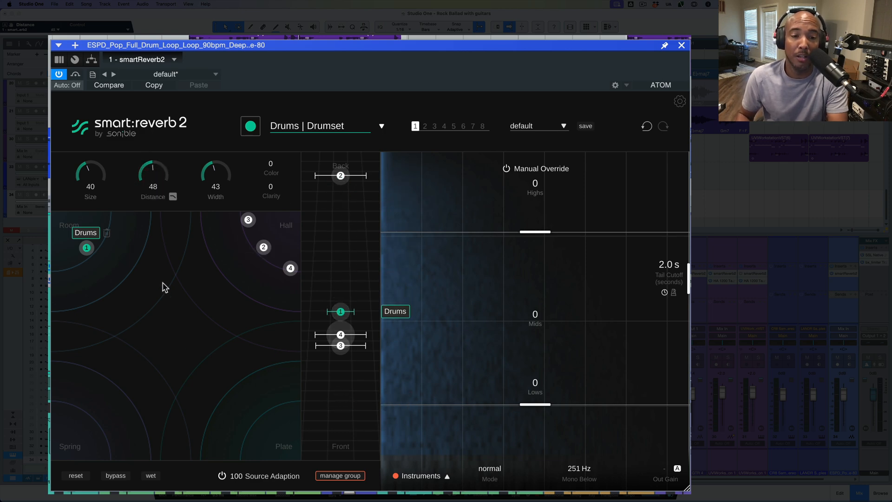
# Step: Select all four instances of the Instruments group, nudge their distance back together by 1, and clear the selection
pyautogui.moveTo(282, 266)
pyautogui.moveTo(297, 220); pyautogui.dragTo(69, 306)
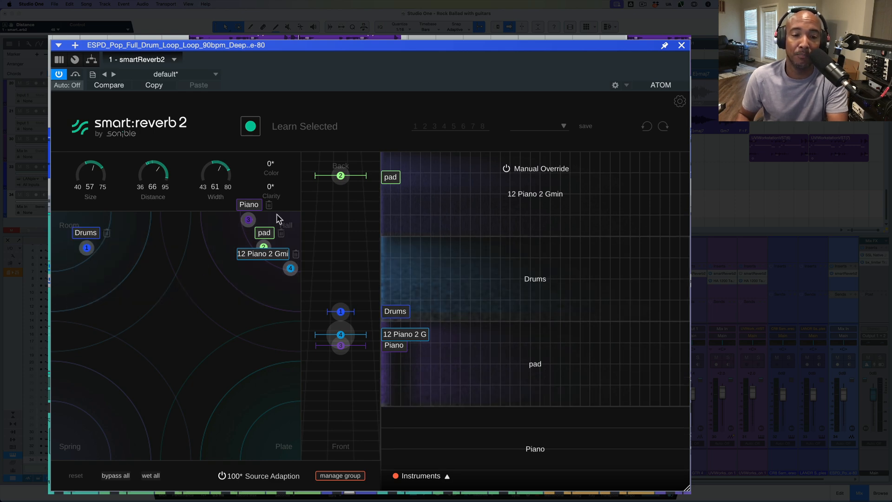
pyautogui.moveTo(341, 311)
pyautogui.mouseDown()
pyautogui.moveTo(343, 301)
pyautogui.moveTo(340, 310)
pyautogui.mouseUp()
pyautogui.click(223, 302)
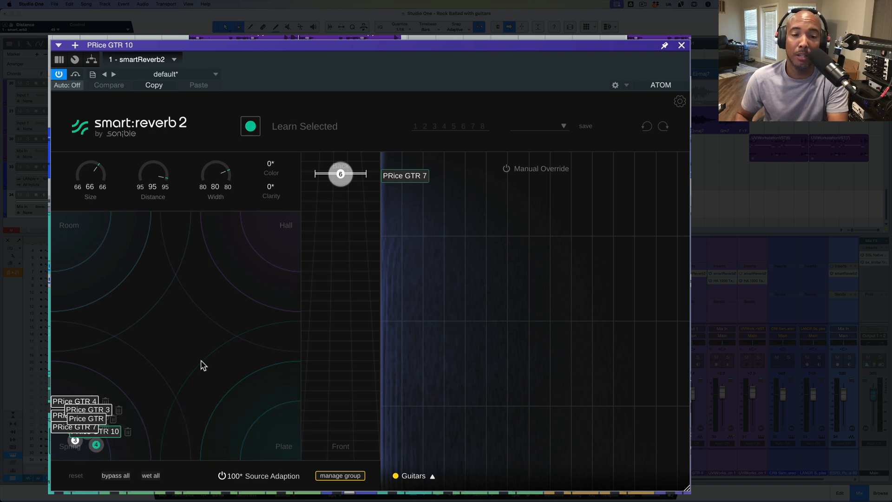
# Step: Check which instances can be added to the Guitars group, and look at the Manual Override controls of its reverbs
pyautogui.click(347, 477)
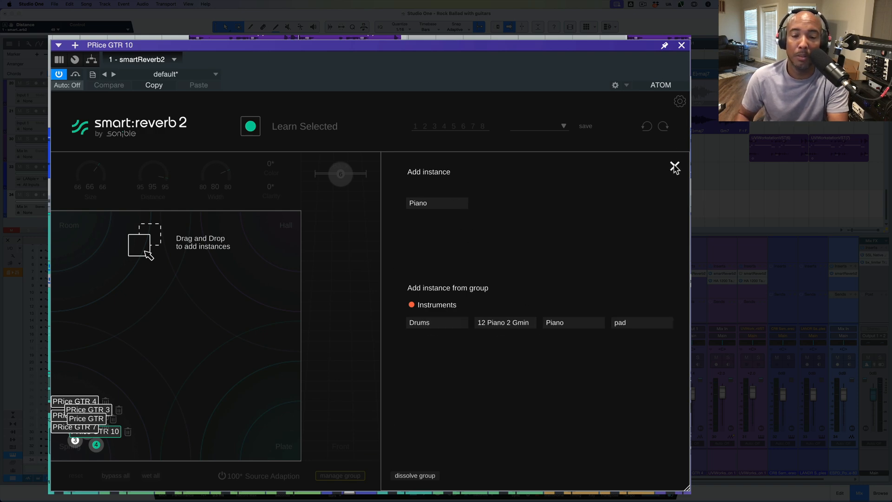
pyautogui.click(674, 168)
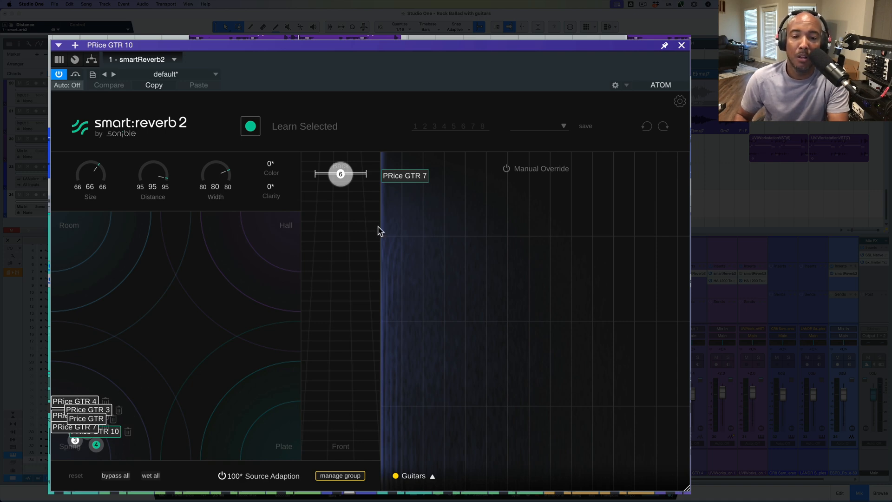
pyautogui.click(527, 171)
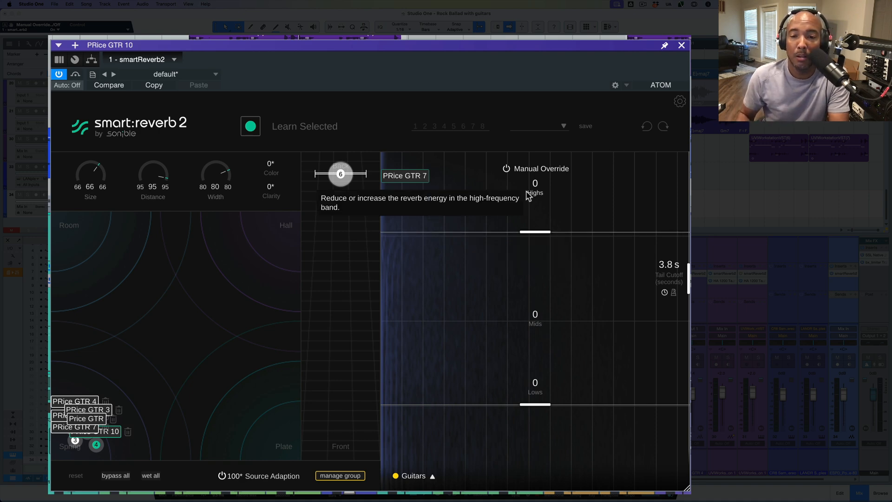
pyautogui.click(526, 172)
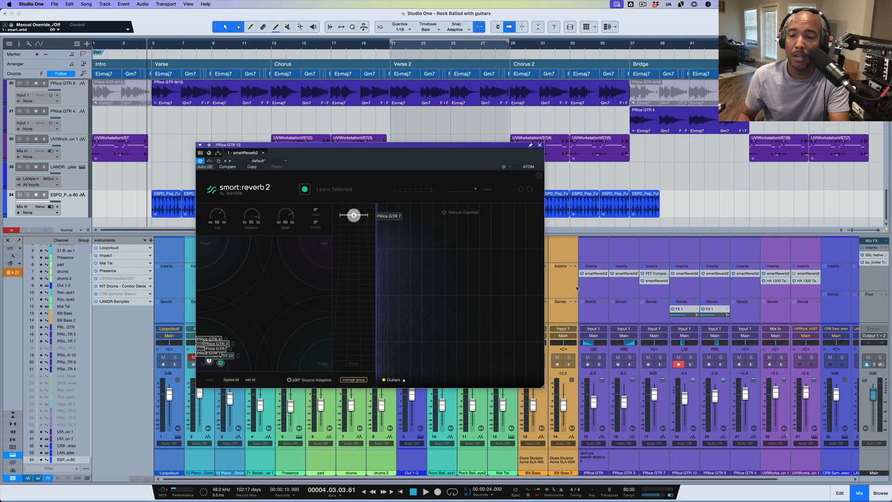
# Step: View the reverbs of the GTR 10 and GTR 4 tracks, and bring the 12 Piano 2 Gmin reverb into clear view
pyautogui.click(716, 286)
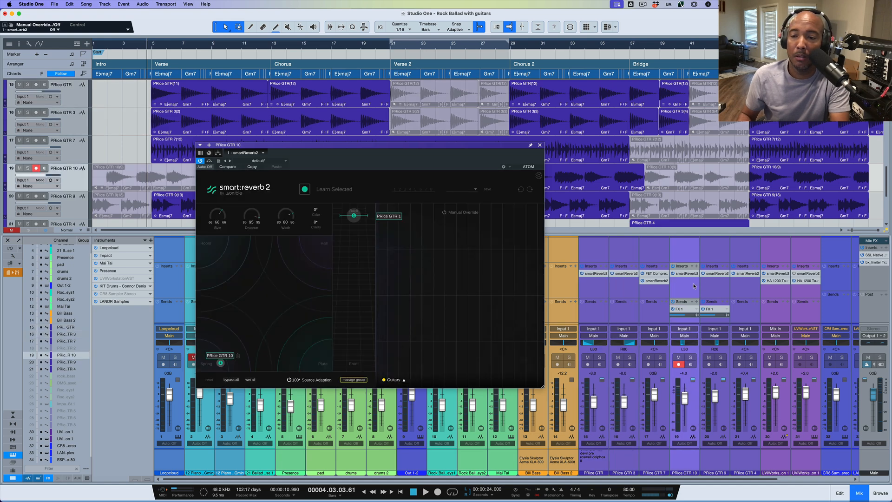
pyautogui.click(738, 288)
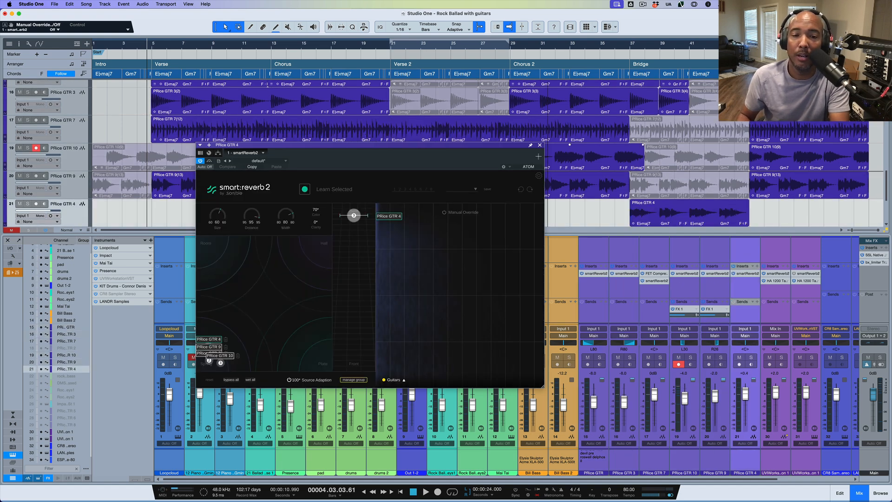
pyautogui.moveTo(280, 147); pyautogui.dragTo(379, 213)
pyautogui.click(233, 288)
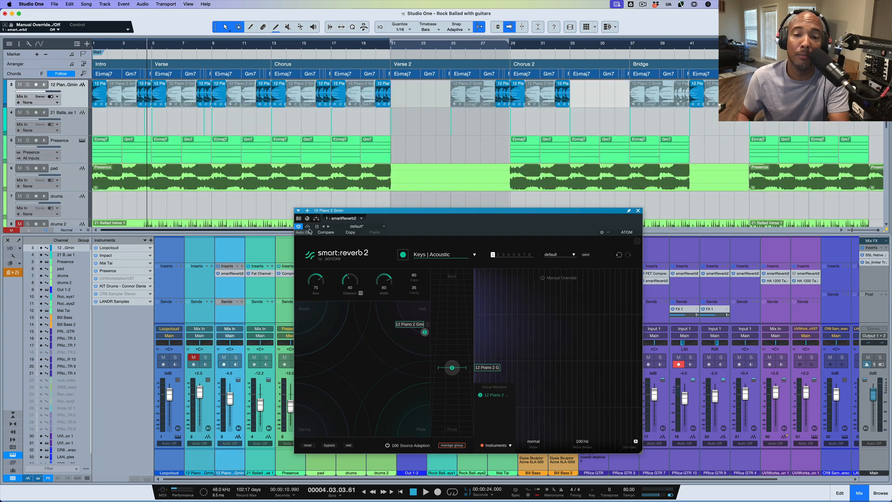
pyautogui.moveTo(389, 217); pyautogui.dragTo(376, 201)
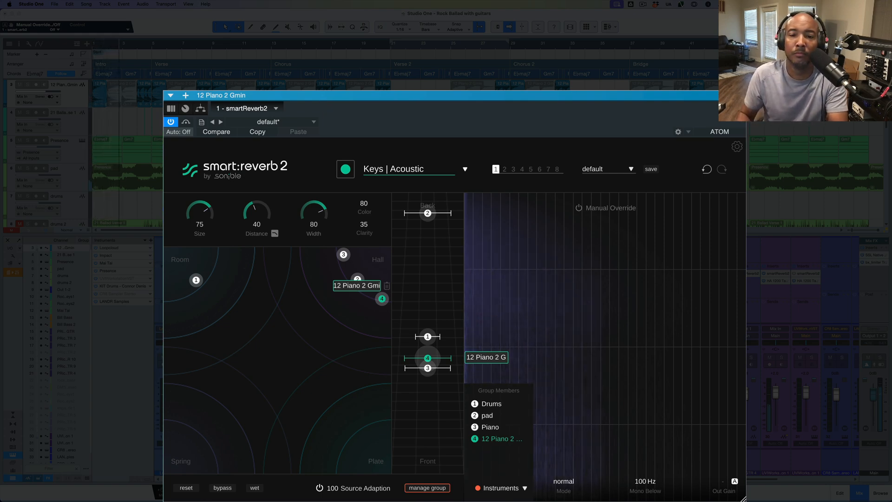
pyautogui.moveTo(392, 97); pyautogui.dragTo(335, 88)
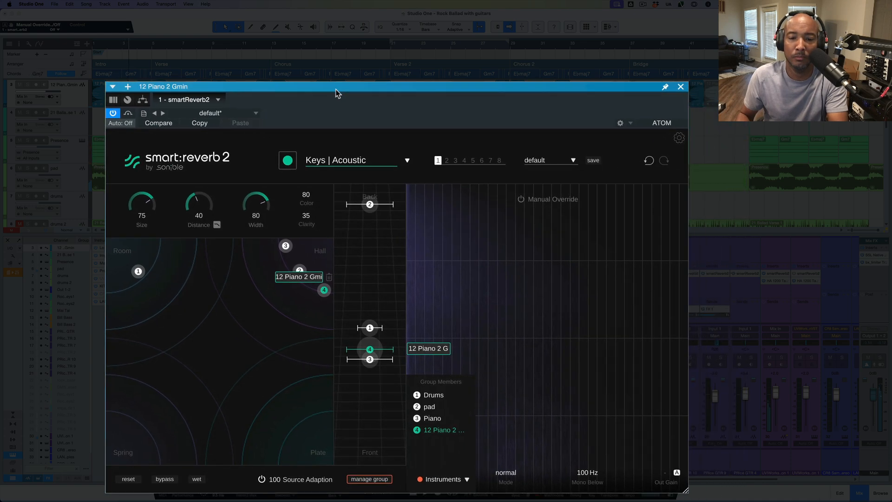
# Step: Select the Drums, pad, Piano and 12 Piano 2 Gmin instances together to compare their reverbs
pyautogui.moveTo(124, 249); pyautogui.dragTo(333, 330)
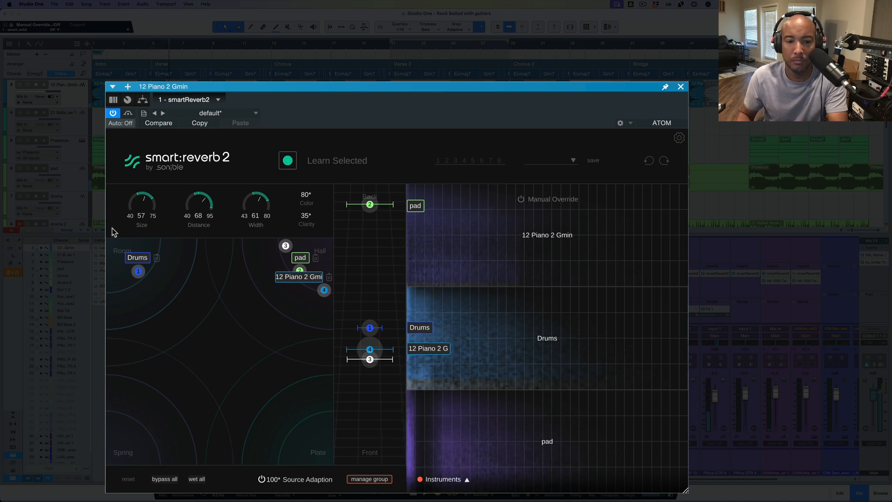
pyautogui.moveTo(116, 247); pyautogui.dragTo(182, 245)
pyautogui.moveTo(114, 241); pyautogui.dragTo(339, 321)
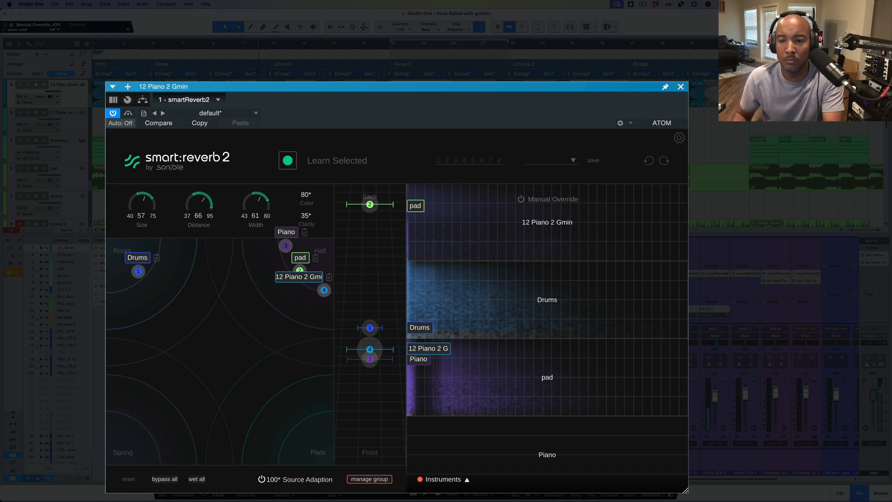
# Step: Open the reverb of the GTR 3 track and select all Guitars group instances in the Spring area
pyautogui.doubleClick(624, 274)
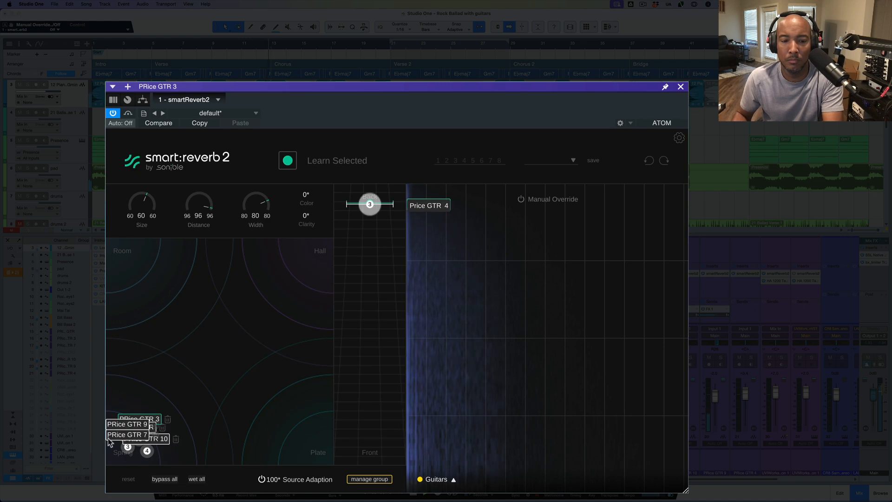
pyautogui.moveTo(215, 385); pyautogui.dragTo(111, 461)
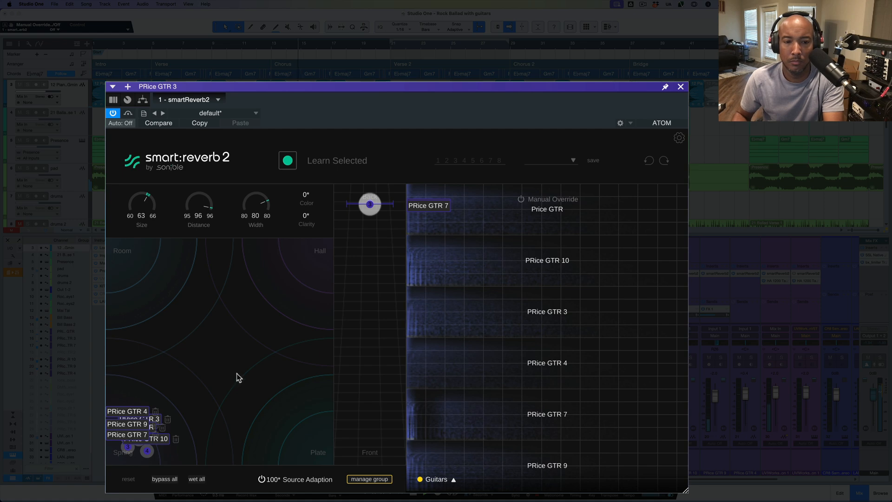
pyautogui.moveTo(296, 90); pyautogui.dragTo(345, 99)
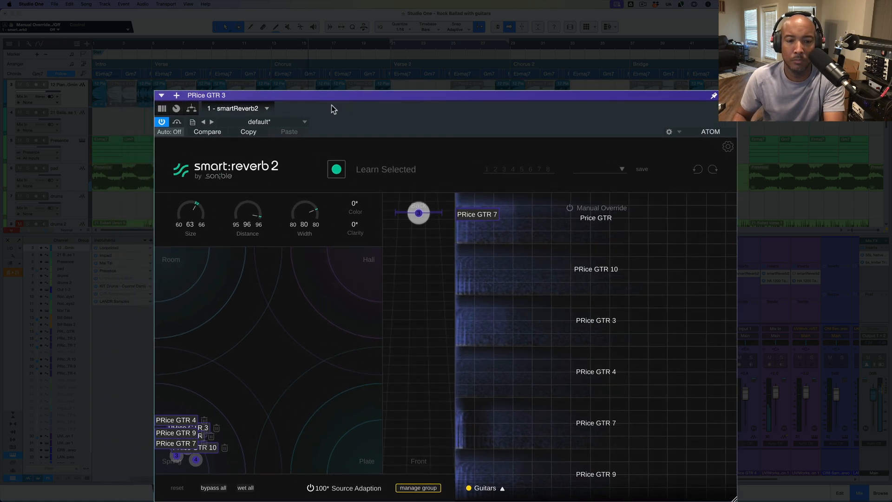
# Step: Return to the 12 Piano 2 Gmin reverb, select all four Instruments group instances, and clear the selection
pyautogui.click(82, 85)
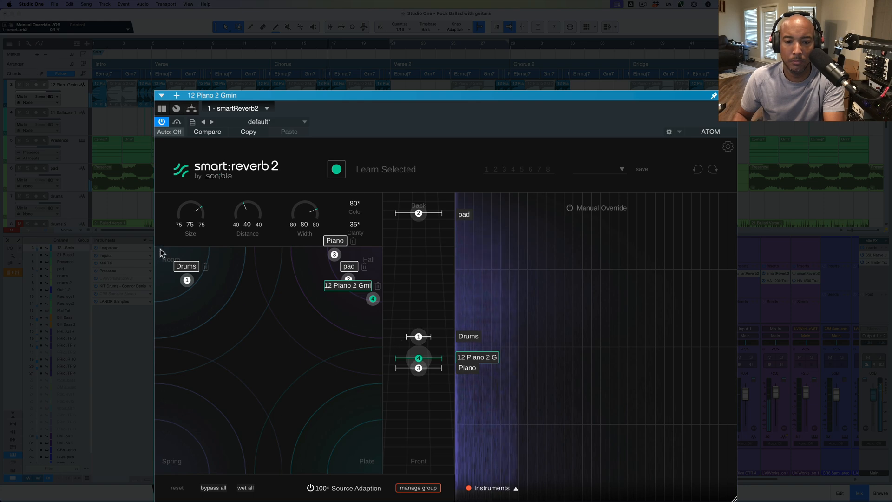
pyautogui.moveTo(162, 252); pyautogui.dragTo(380, 314)
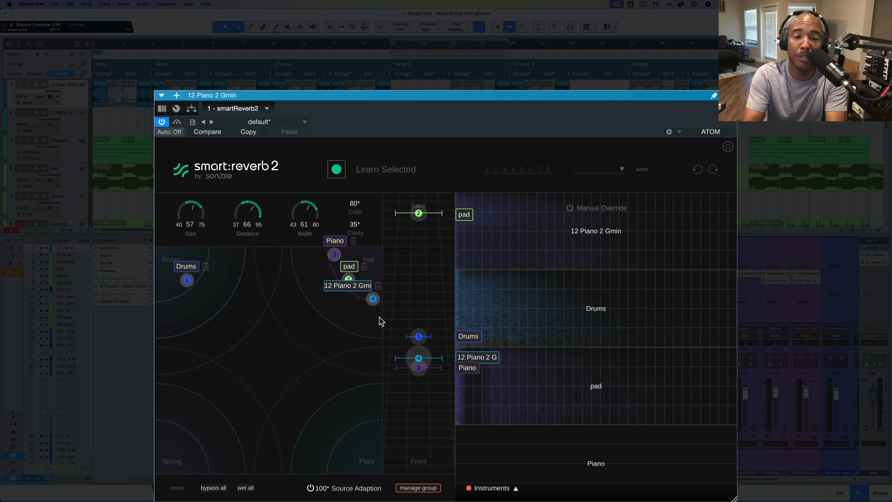
pyautogui.click(229, 266)
# Step: Select only the Drums instance and show the reverb of the ESPD pop drum loop track
pyautogui.click(190, 280)
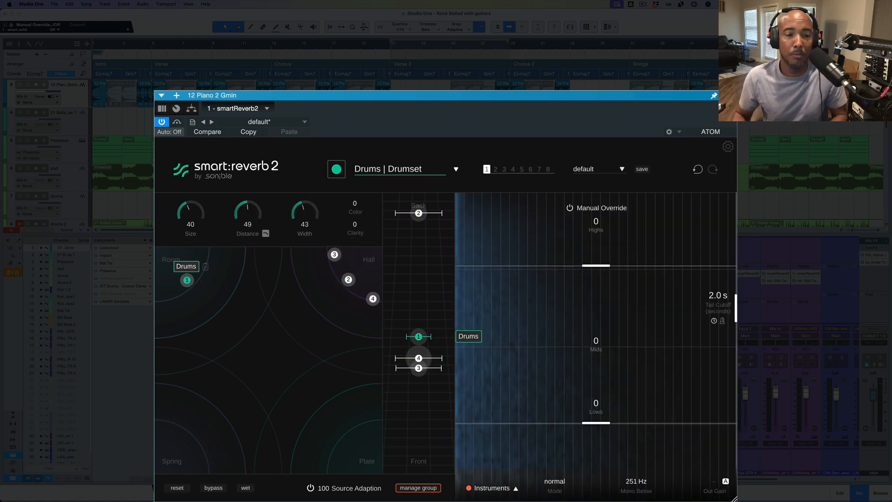
pyautogui.scroll(-10, 75, 205)
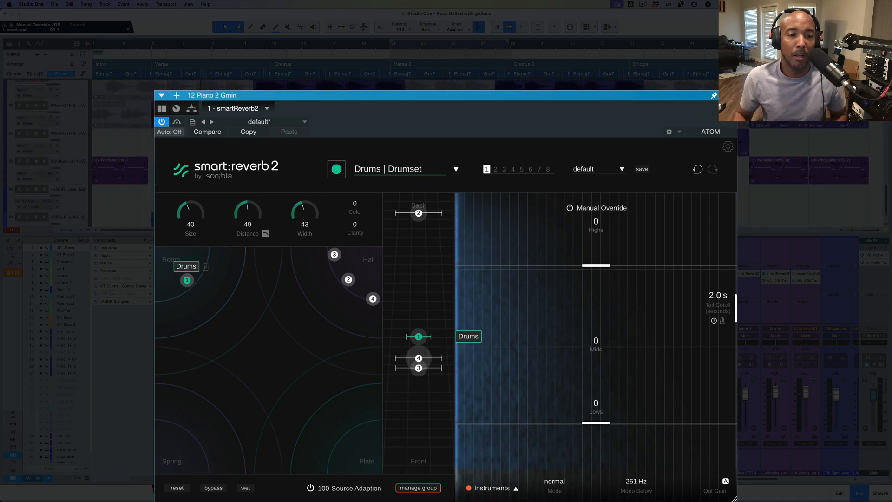
pyautogui.click(86, 193)
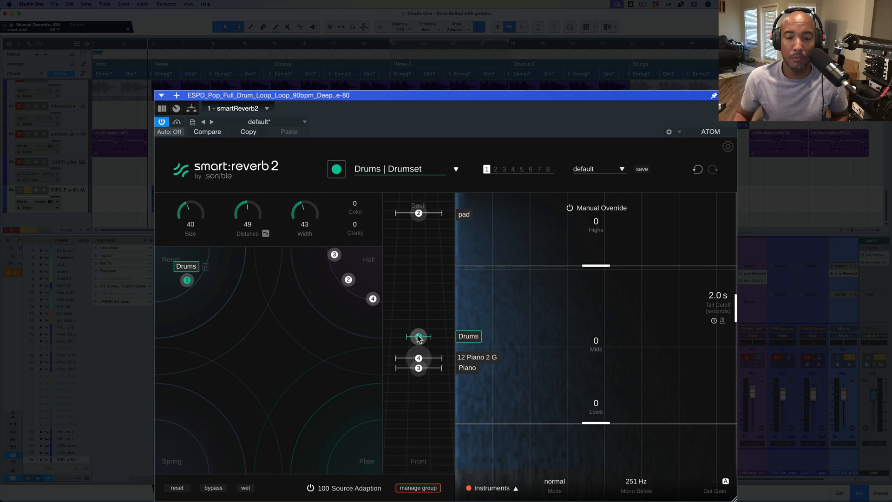
# Step: Set the Drums reverb's distance to 57 and its width to 38, keeping Color at 0
pyautogui.moveTo(420, 339)
pyautogui.mouseDown()
pyautogui.moveTo(420, 459)
pyautogui.moveTo(420, 332)
pyautogui.mouseUp()
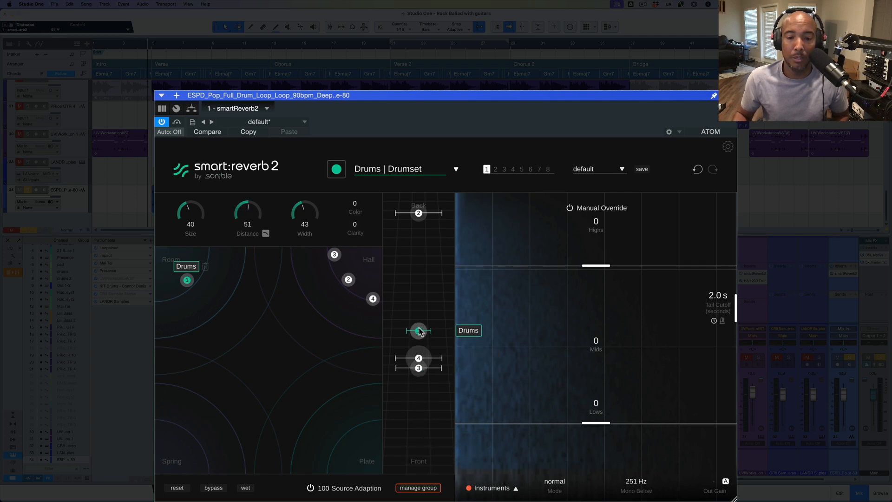
pyautogui.moveTo(258, 221); pyautogui.dragTo(304, 227)
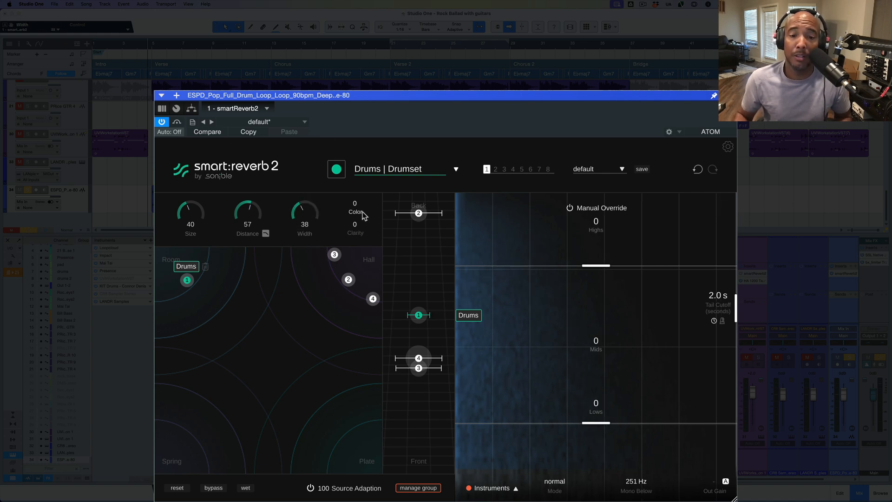
pyautogui.moveTo(364, 214)
pyautogui.mouseDown()
pyautogui.moveTo(363, 143)
pyautogui.moveTo(365, 259)
pyautogui.moveTo(363, 200)
pyautogui.moveTo(360, 208)
pyautogui.mouseUp()
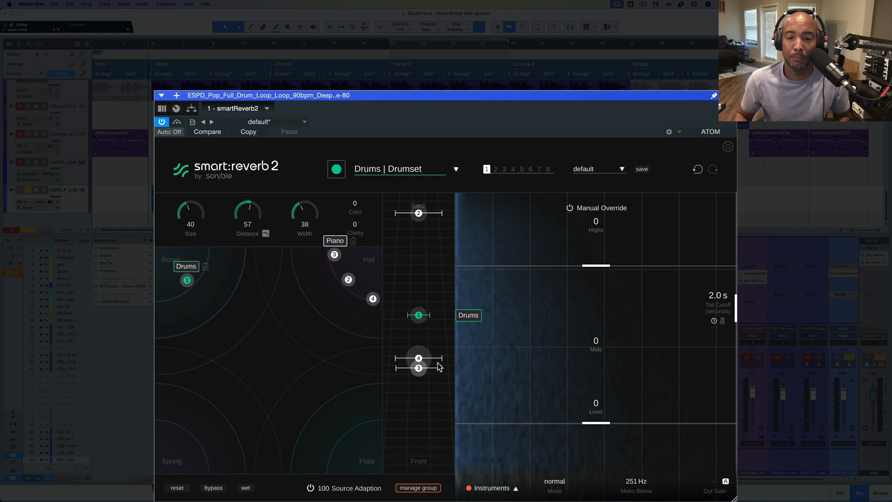
# Step: Audition the Drums reverb at the front with distance 4 and at the back with distance 100, and return it towards the middle
pyautogui.moveTo(423, 318); pyautogui.dragTo(422, 460)
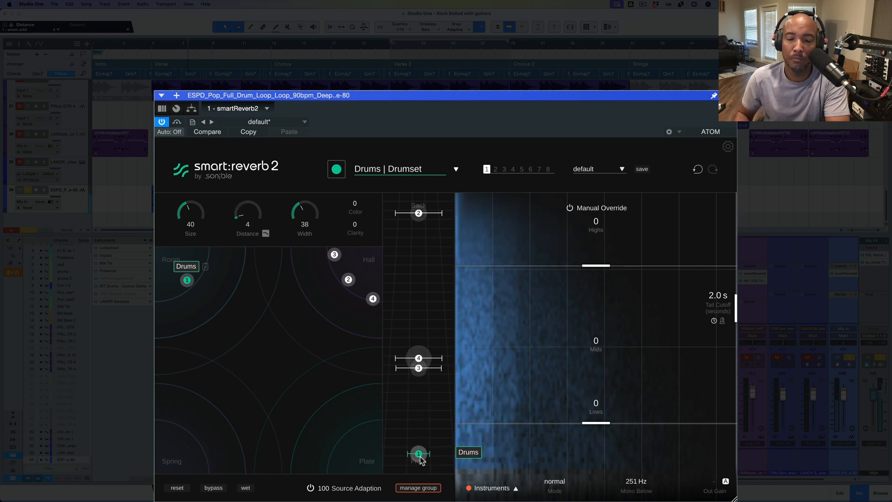
pyautogui.moveTo(421, 460); pyautogui.dragTo(417, 205)
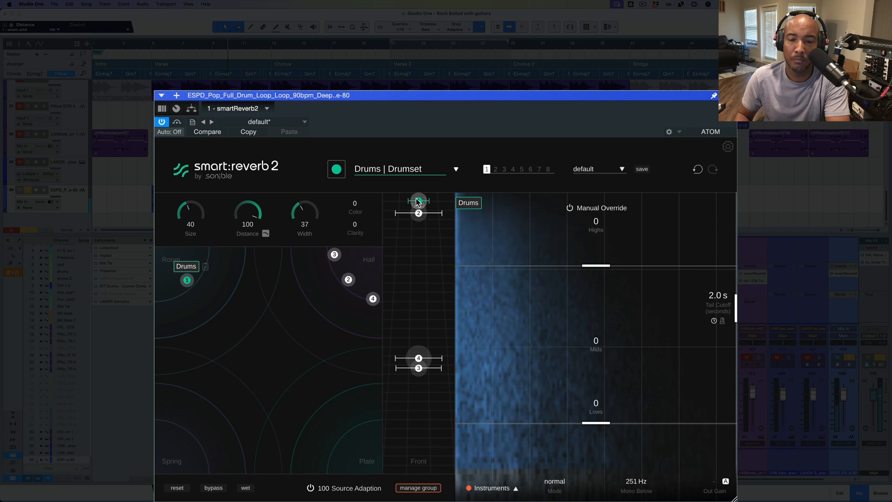
pyautogui.moveTo(416, 209); pyautogui.dragTo(416, 331)
pyautogui.scroll(1, 417, 332)
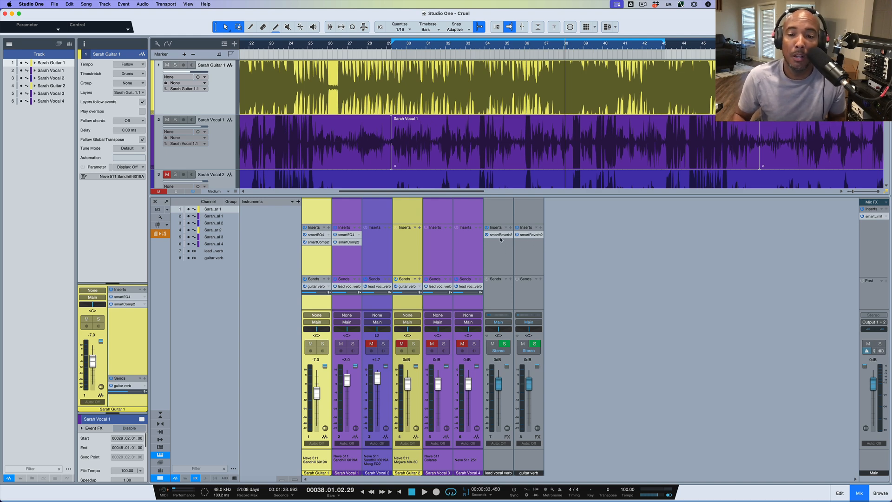
# Step: Open the lead vocal verb channel's smartReverb2 and compare the guitar verb and lead vocal verb instances in the New Group
pyautogui.click(500, 235)
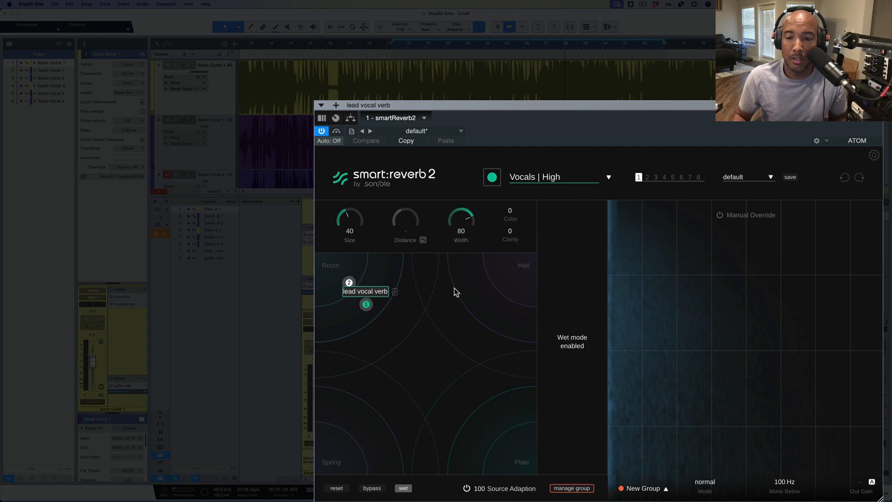
pyautogui.click(348, 281)
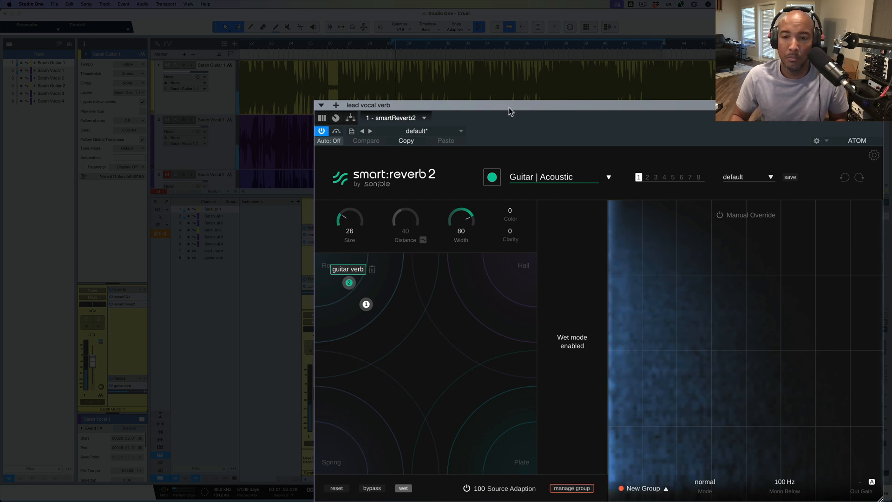
pyautogui.moveTo(509, 107); pyautogui.dragTo(449, 107)
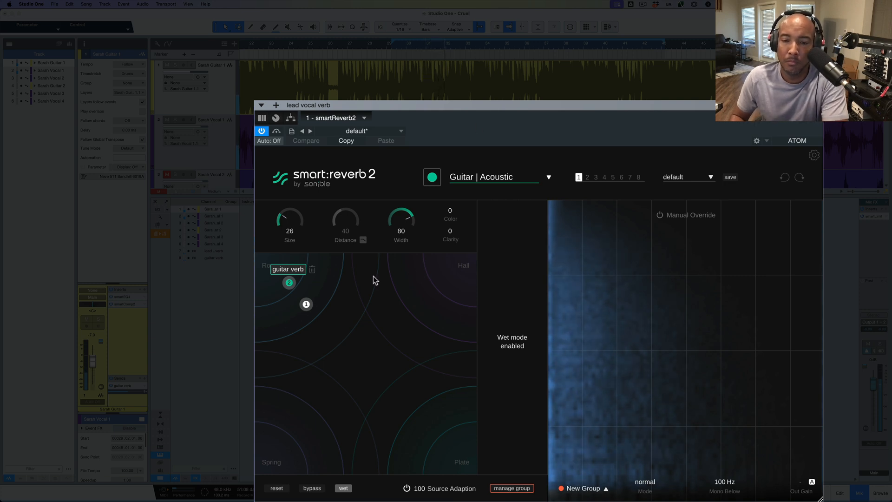
pyautogui.moveTo(360, 268); pyautogui.dragTo(274, 316)
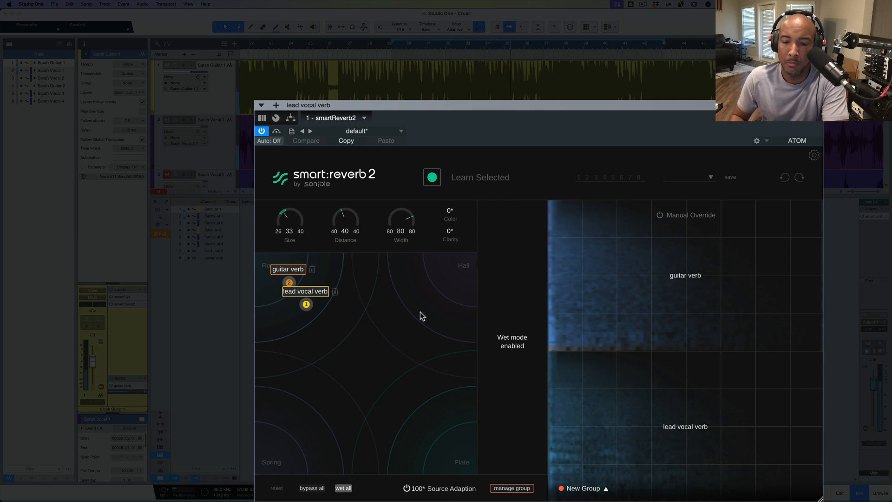
pyautogui.click(353, 308)
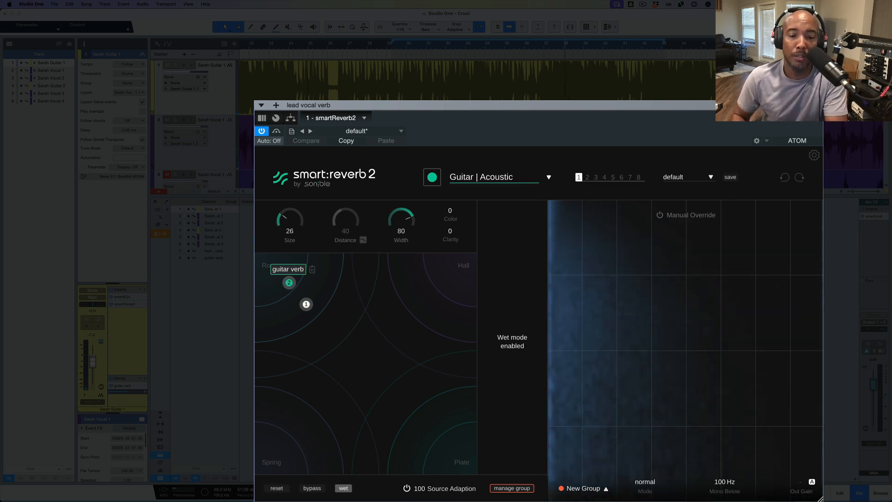
# Step: Solo the first vocal track
pyautogui.click(175, 120)
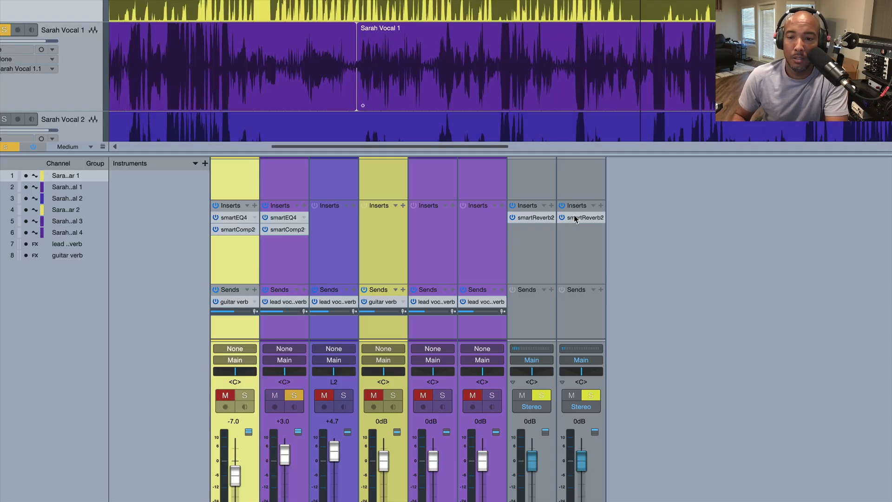
# Step: Open the guitar verb channel's smartReverb2 and select the lead vocal verb instance in its reverb matrix
pyautogui.doubleClick(575, 218)
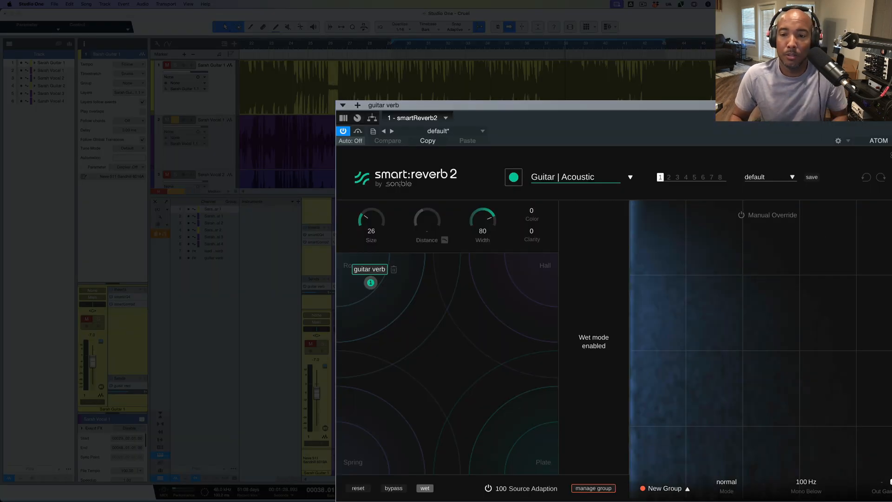
pyautogui.click(443, 118)
pyautogui.click(493, 106)
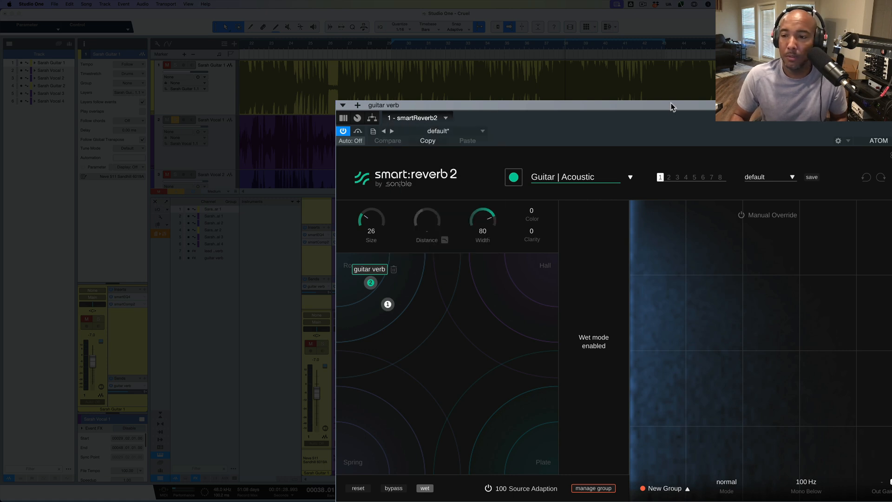
pyautogui.moveTo(674, 107); pyautogui.dragTo(506, 106)
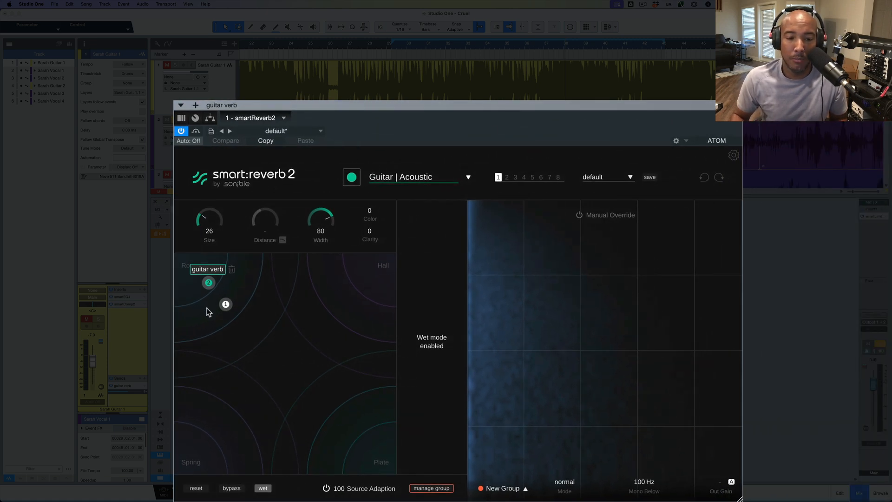
pyautogui.click(226, 305)
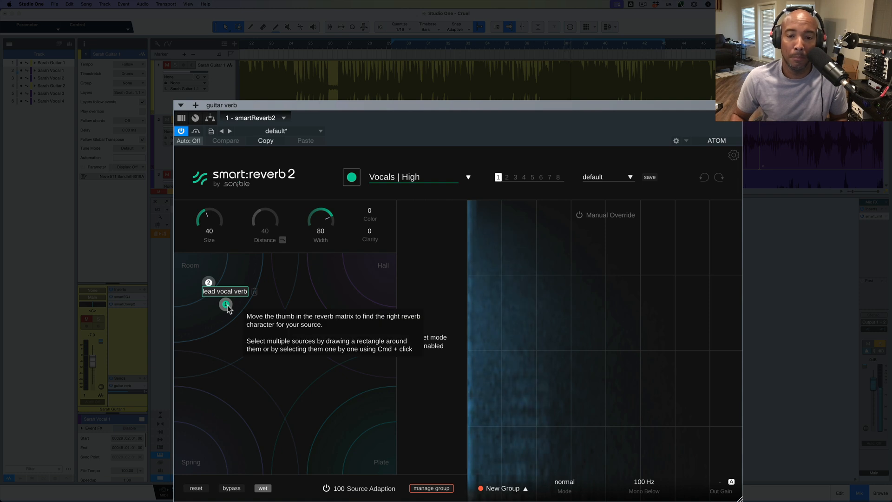
# Step: Audition the lead vocal verb in the Room, Plate and Spring areas of the reverb matrix
pyautogui.moveTo(227, 308); pyautogui.dragTo(214, 275)
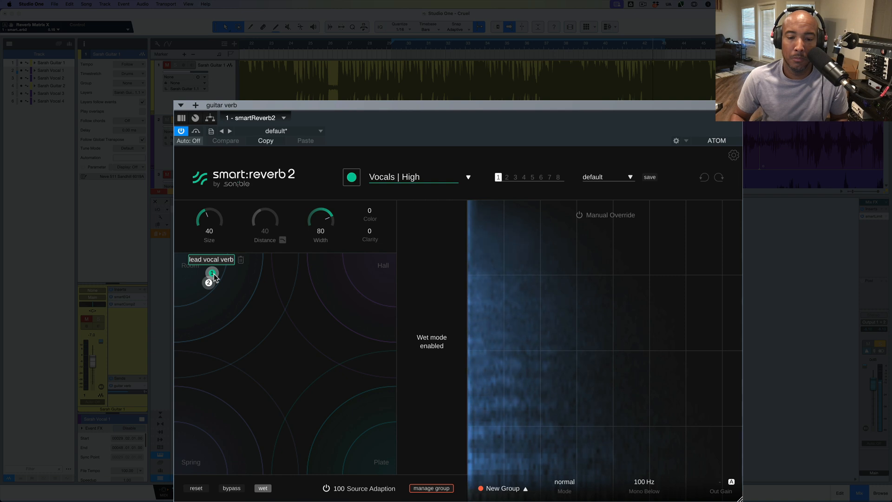
pyautogui.moveTo(213, 274); pyautogui.dragTo(371, 449)
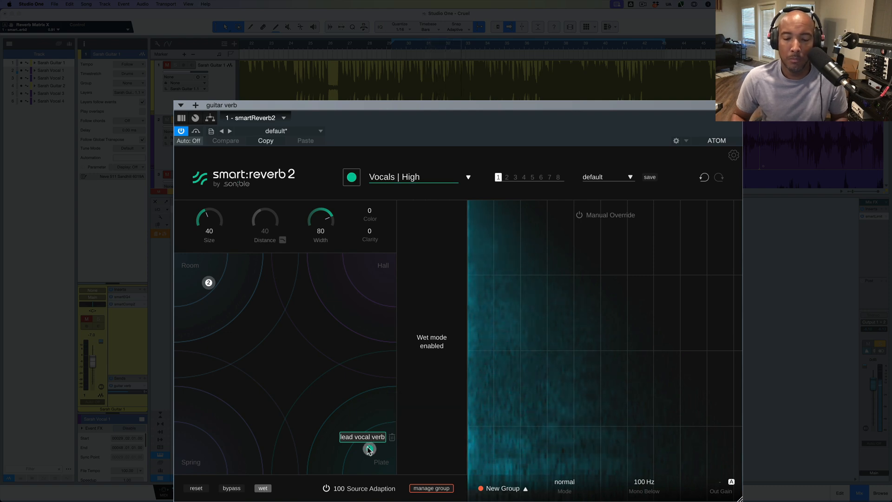
pyautogui.moveTo(369, 449); pyautogui.dragTo(193, 447)
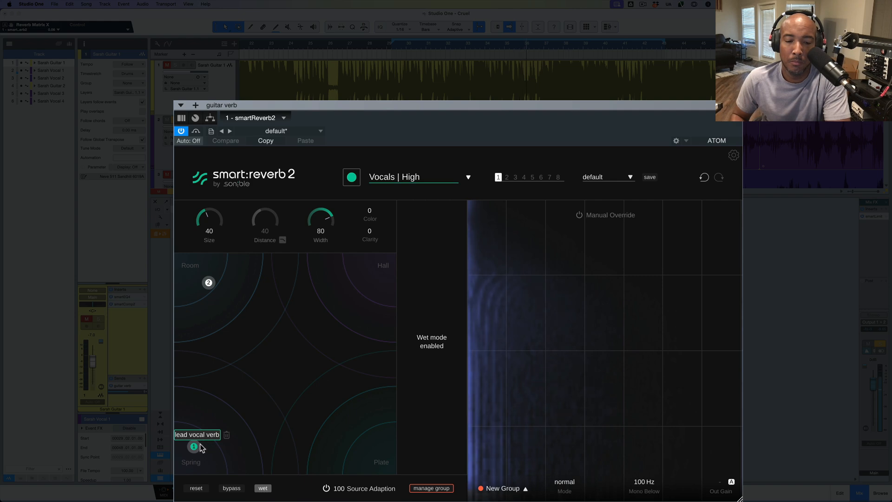
pyautogui.moveTo(194, 446); pyautogui.dragTo(197, 451)
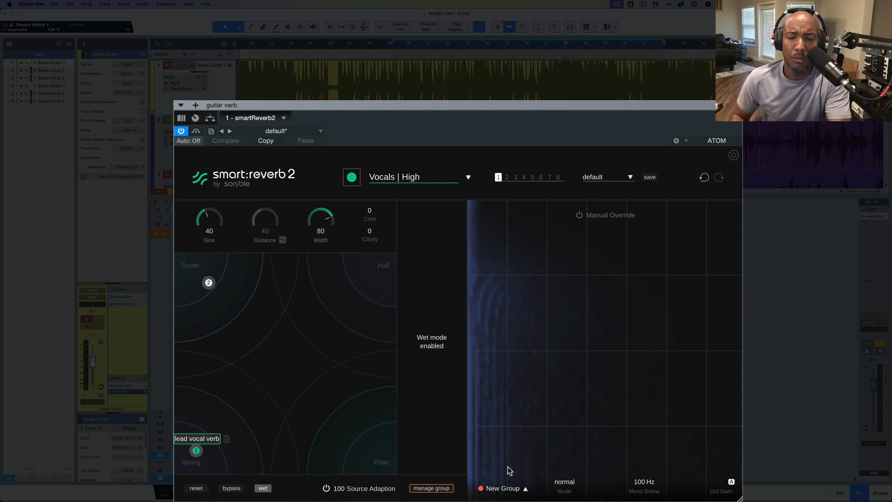
# Step: Try the infinite mode on the lead vocal verb, return it to normal, and move the instance from Spring to Plate
pyautogui.click(575, 494)
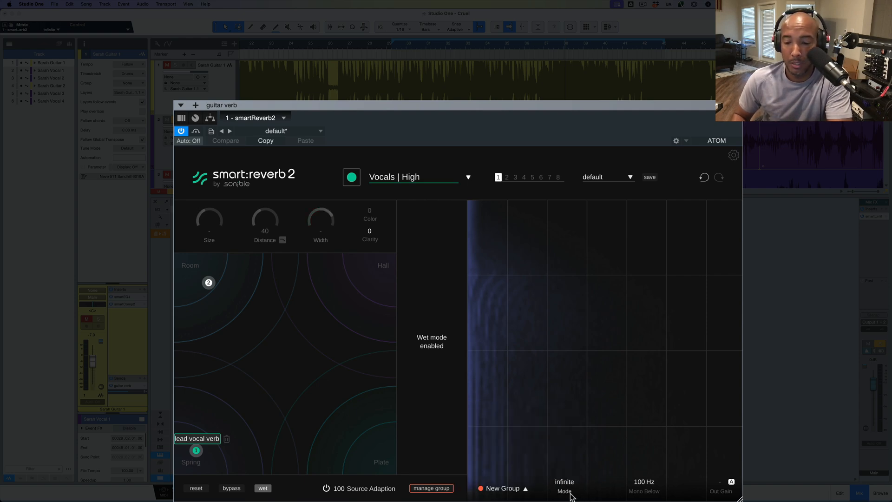
pyautogui.click(570, 495)
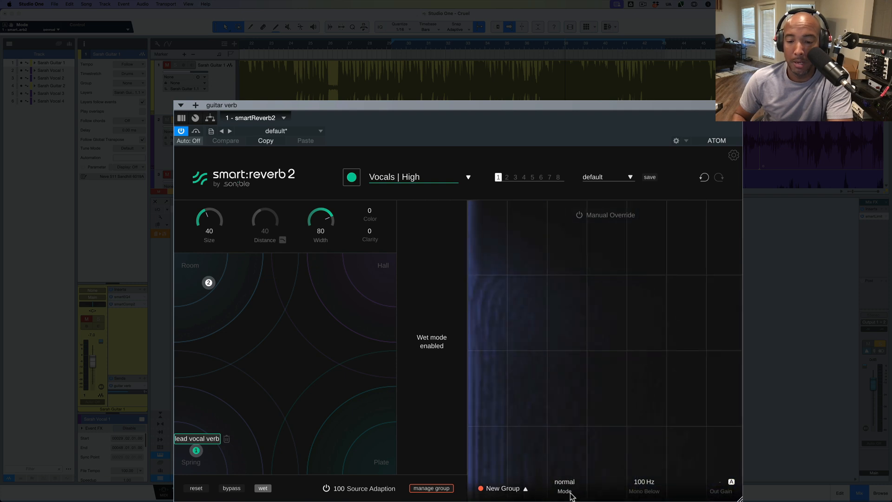
pyautogui.moveTo(196, 450); pyautogui.dragTo(368, 450)
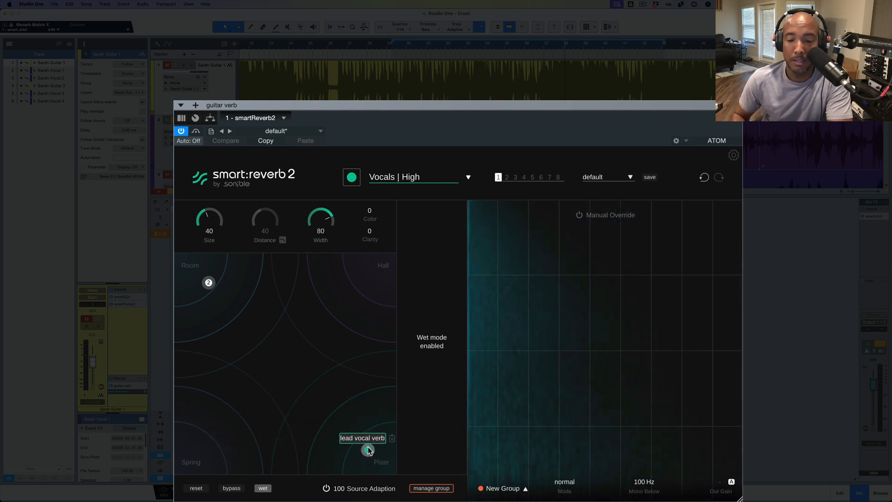
# Step: Audition the infinite, bounce and reverse modes on the lead vocal verb in the Plate area, and return to normal mode
pyautogui.click(558, 492)
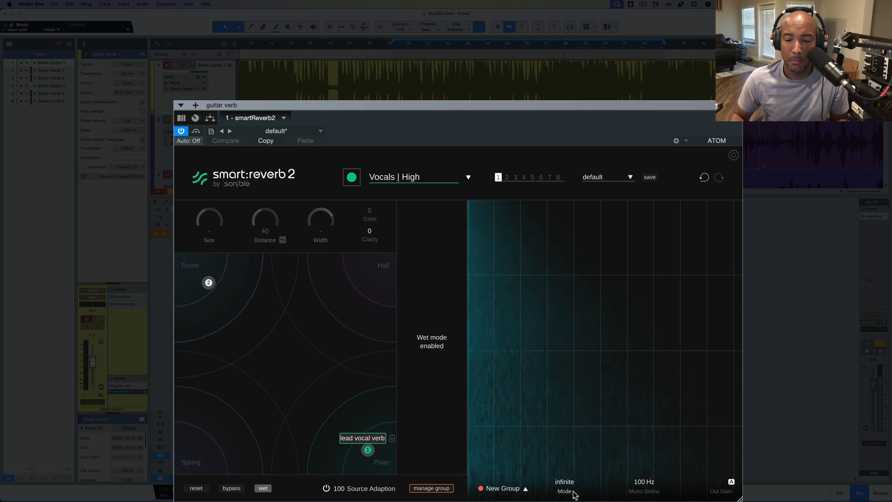
pyautogui.click(574, 493)
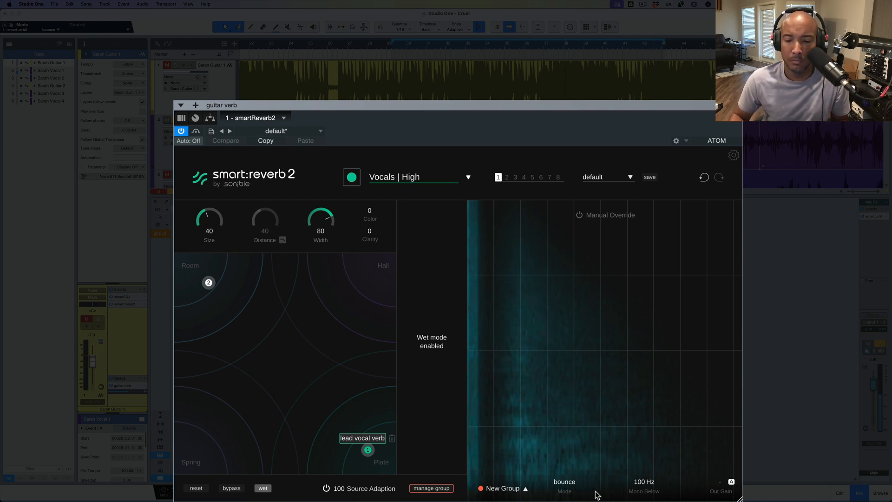
pyautogui.click(572, 488)
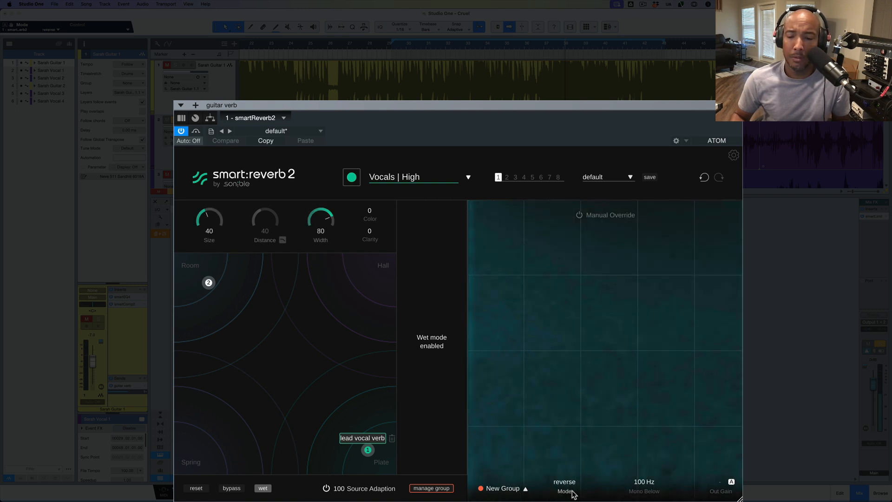
pyautogui.click(573, 492)
pyautogui.click(573, 492)
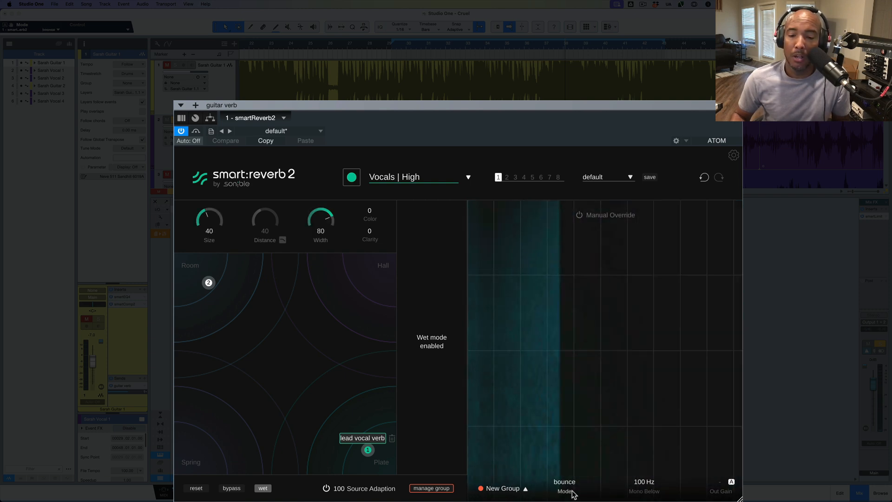
pyautogui.click(572, 491)
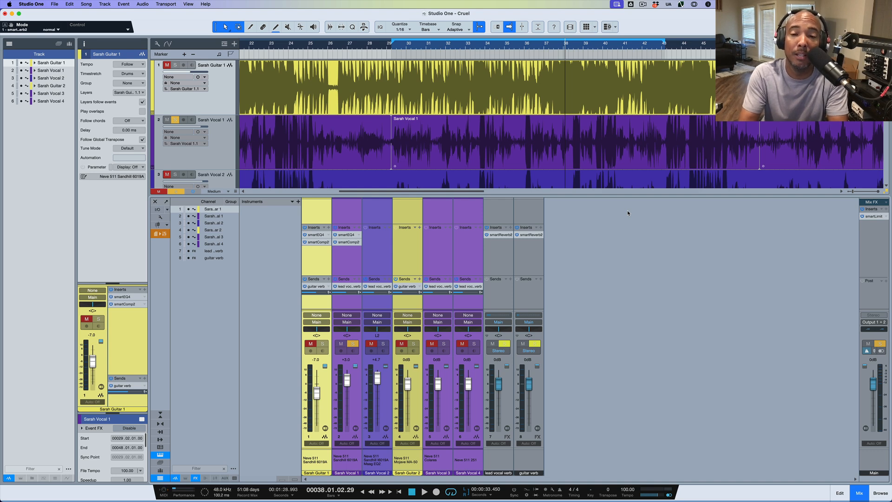
# Step: Remove smartReverb2 from both the lead vocal verb and guitar verb FX channels
pyautogui.rightClick(509, 235)
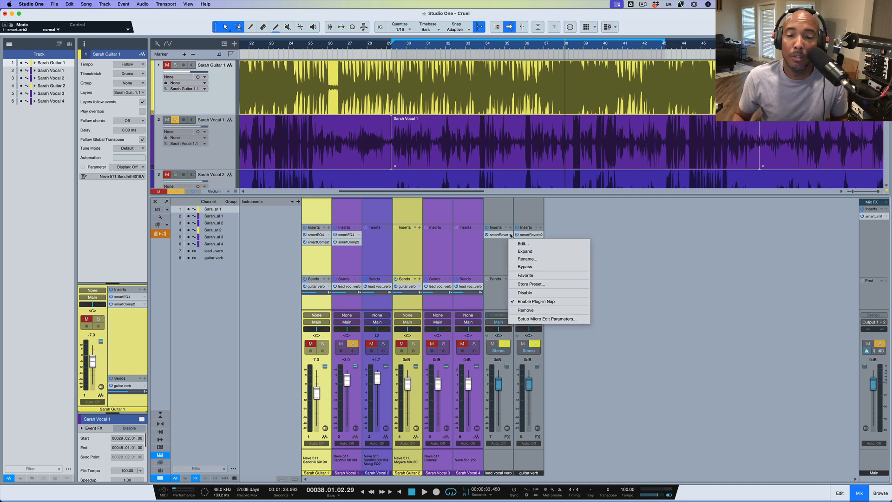
pyautogui.click(539, 315)
pyautogui.rightClick(542, 236)
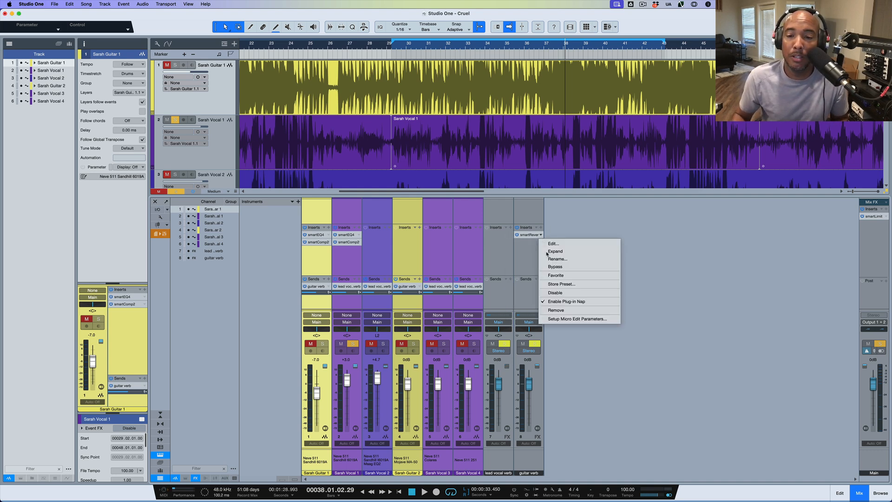
pyautogui.click(567, 311)
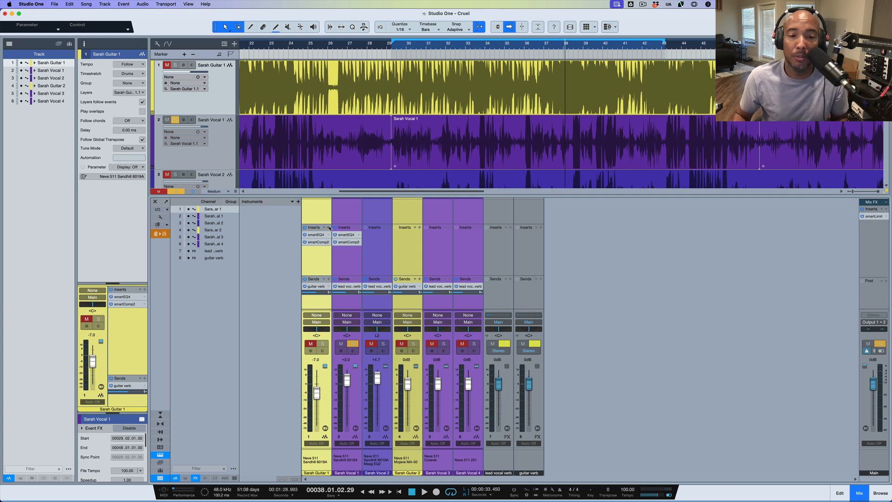
# Step: Insert smartReverb2 directly on the first guitar channel and copy it to the first vocal channel
pyautogui.click(329, 228)
pyautogui.write('smatt')
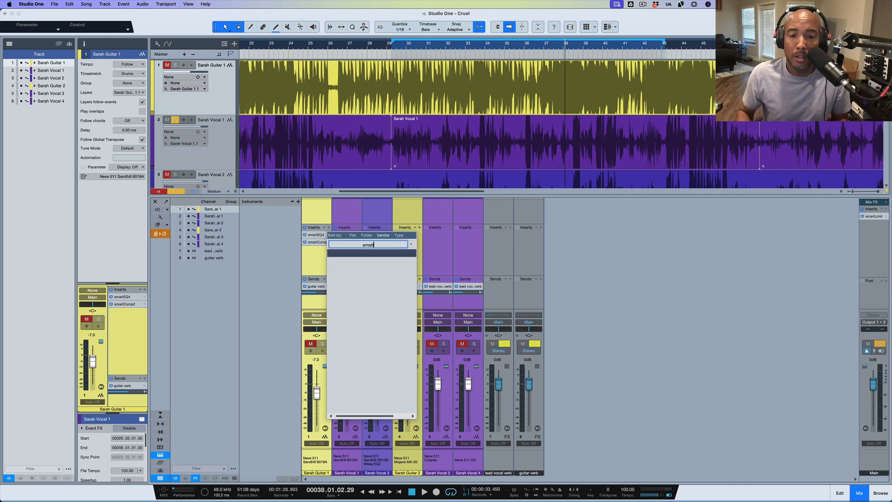
pyautogui.press('BackSpace')
pyautogui.write('rt')
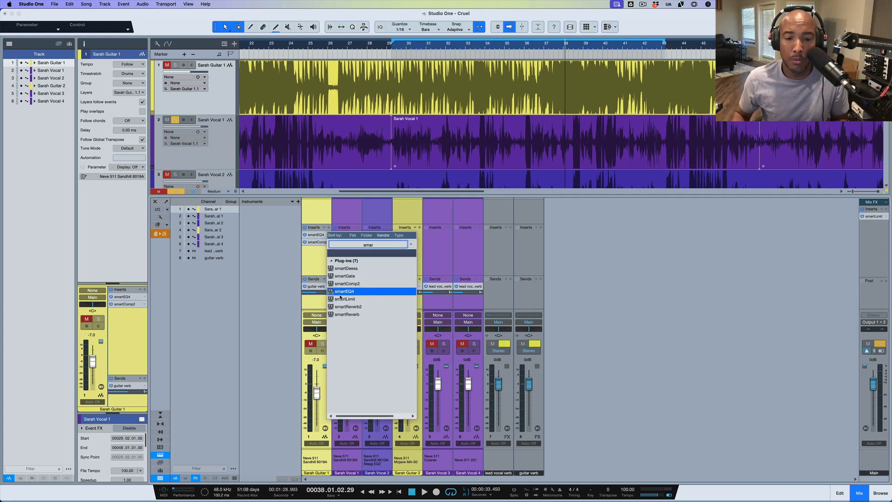
pyautogui.click(354, 310)
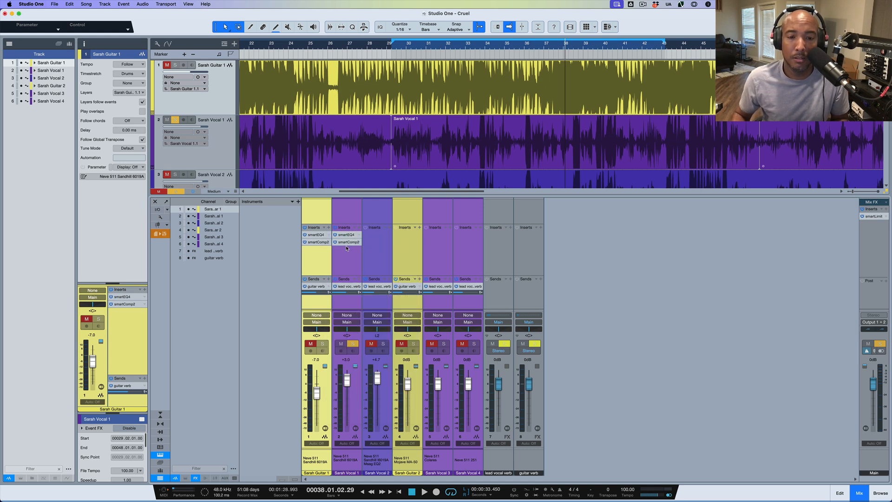
pyautogui.click(627, 212)
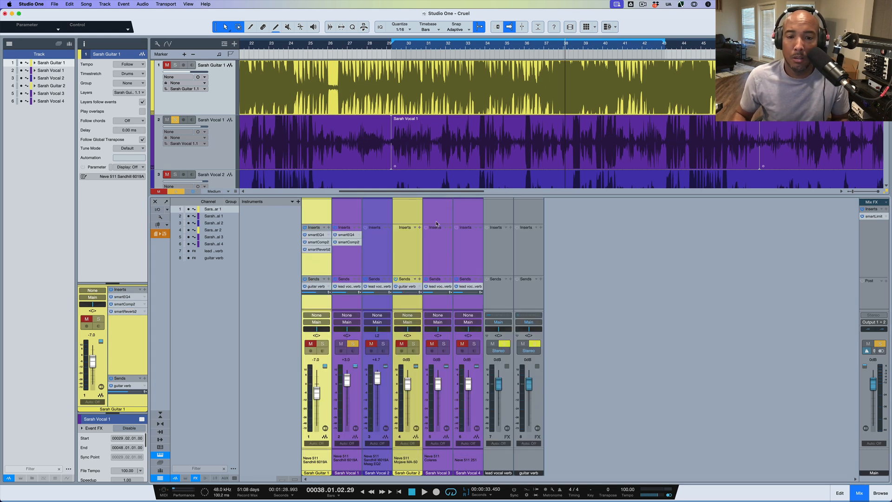
pyautogui.moveTo(321, 250); pyautogui.dragTo(347, 251)
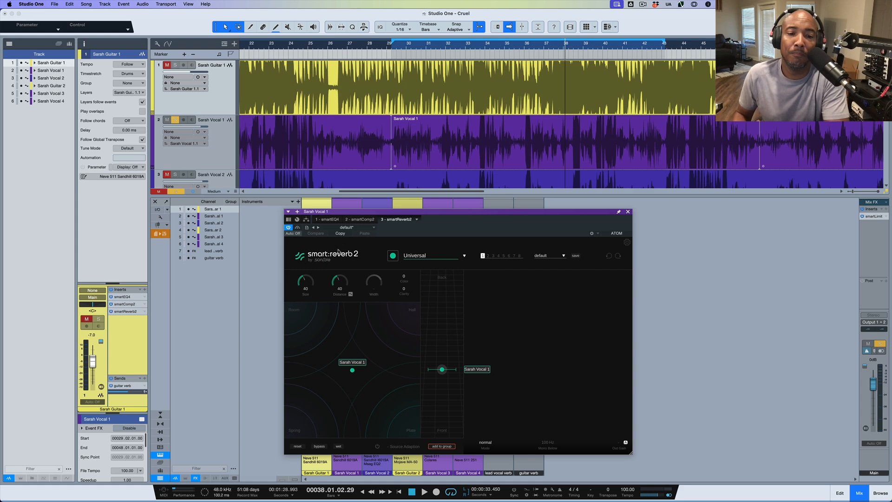
pyautogui.click(627, 211)
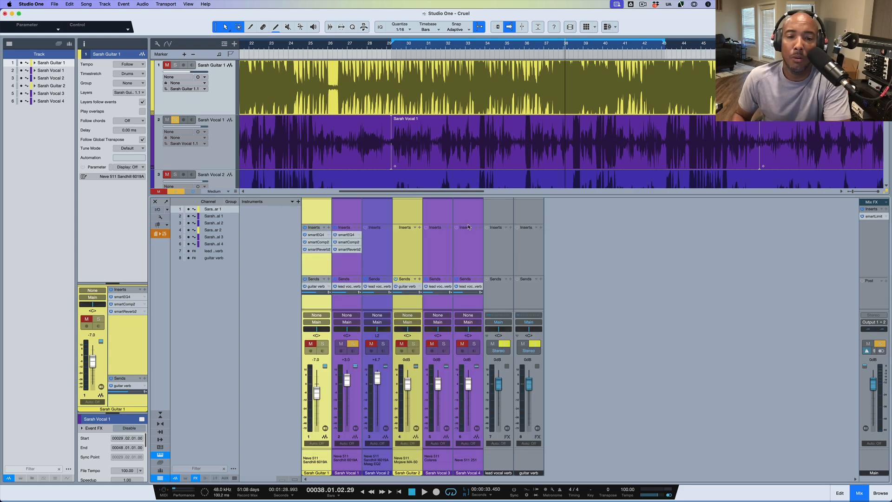
# Step: Set the first guitar channel's smartReverb2 profile to Guitar | Acoustic
pyautogui.click(318, 249)
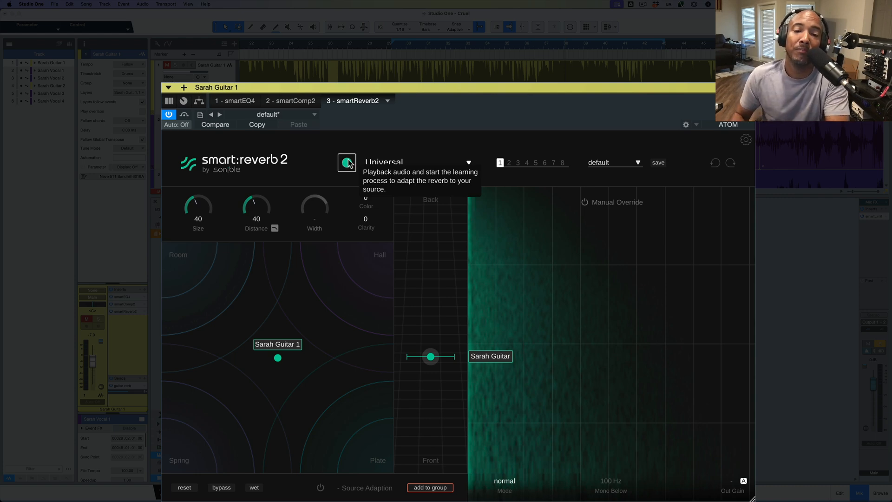
pyautogui.click(414, 161)
pyautogui.moveTo(411, 223)
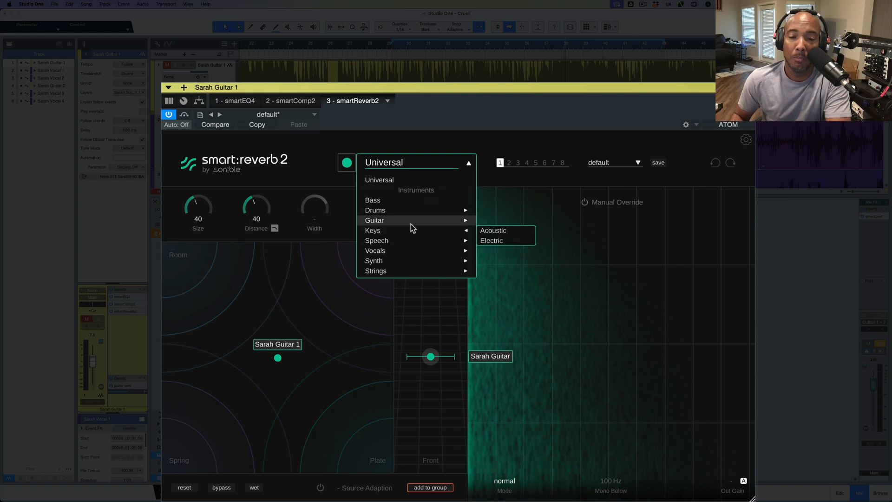
pyautogui.click(492, 230)
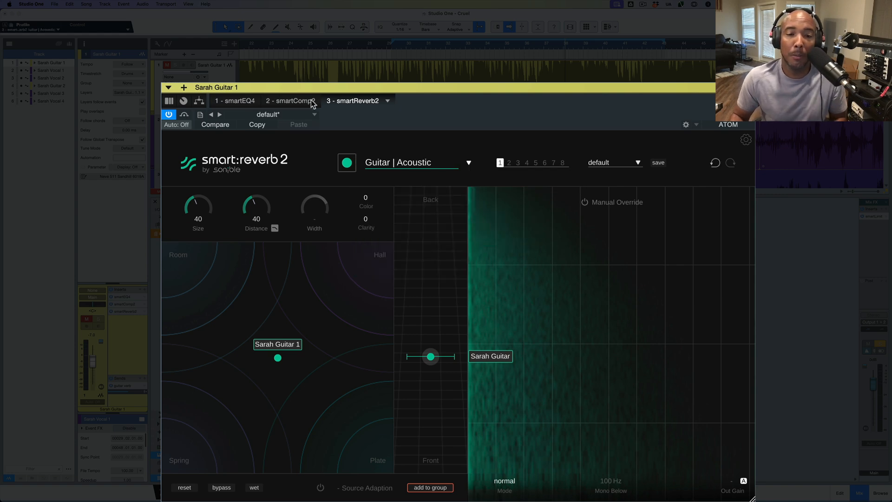
pyautogui.moveTo(317, 90); pyautogui.dragTo(319, 90)
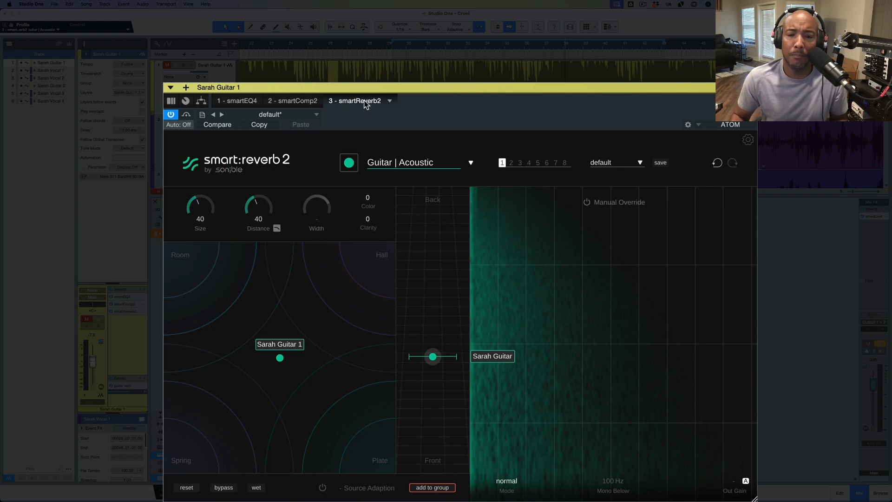
pyautogui.moveTo(365, 88); pyautogui.dragTo(441, 88)
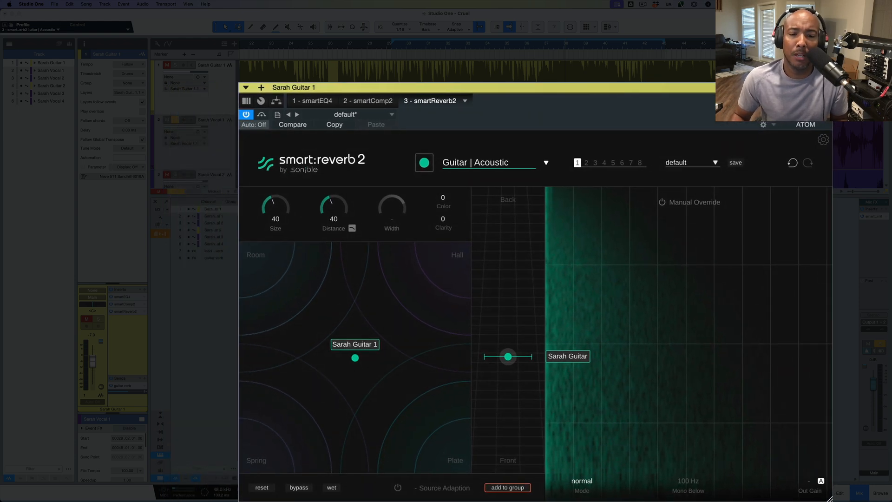
# Step: Create a New Group from the first vocal's smartReverb2 with the first guitar instance placed towards Hall, and select both instances
pyautogui.press('Down')
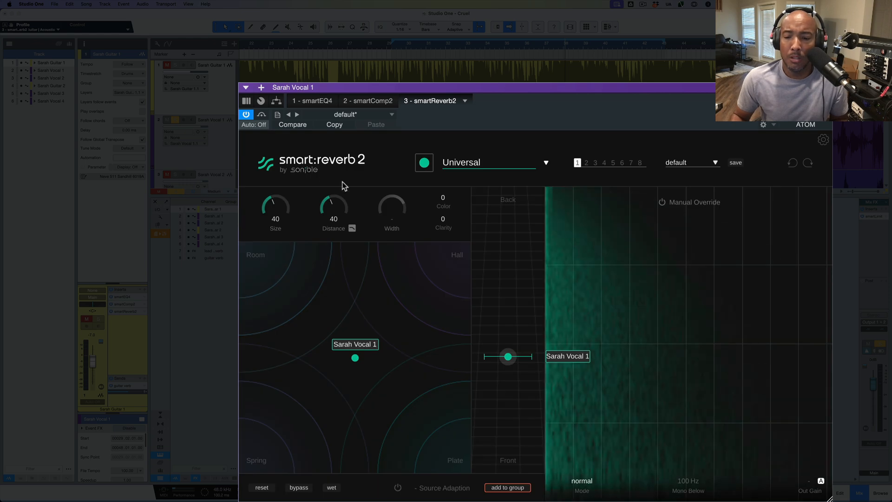
pyautogui.click(511, 489)
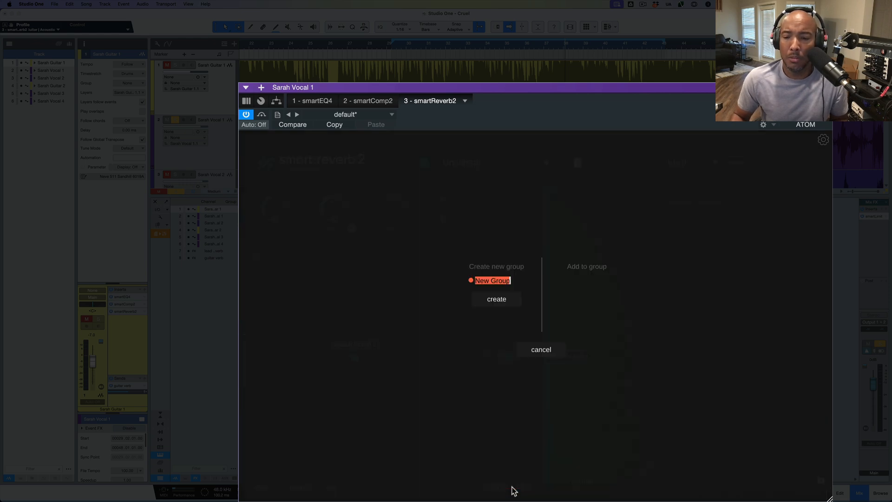
pyautogui.click(497, 304)
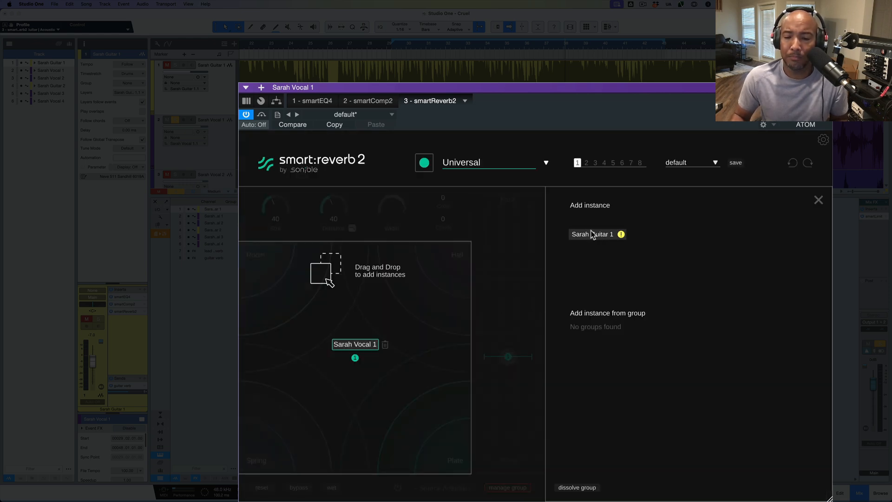
pyautogui.moveTo(592, 235)
pyautogui.mouseDown()
pyautogui.moveTo(464, 279)
pyautogui.moveTo(423, 233)
pyautogui.moveTo(397, 280)
pyautogui.mouseUp()
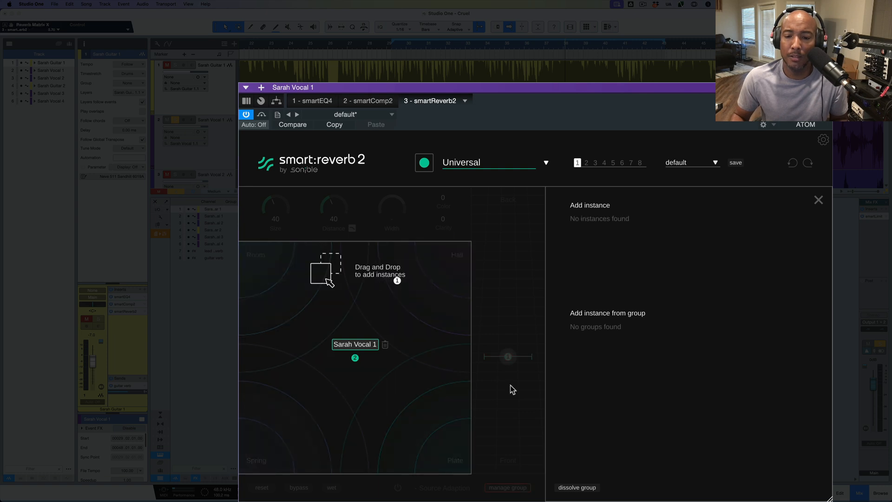
pyautogui.click(819, 199)
pyautogui.moveTo(328, 280); pyautogui.dragTo(408, 381)
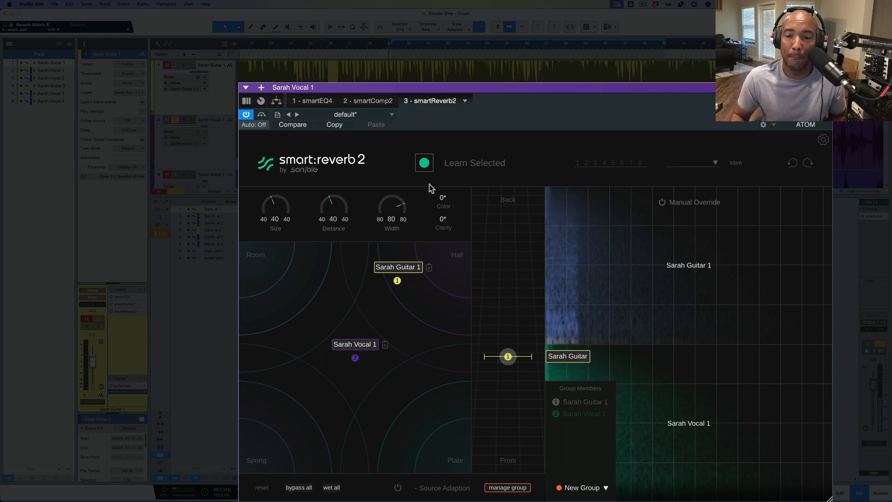
# Step: Try to learn both selected instances together, turning wet mode for all on and off again
pyautogui.click(423, 163)
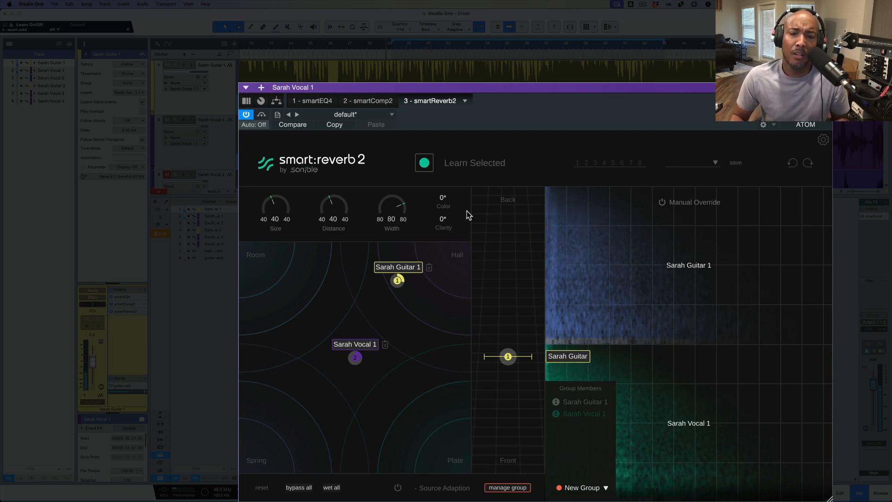
pyautogui.click(332, 488)
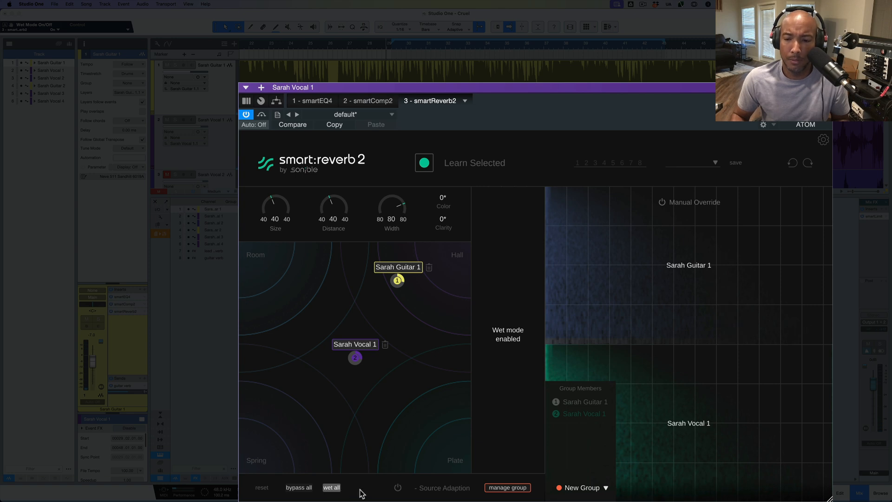
pyautogui.click(331, 487)
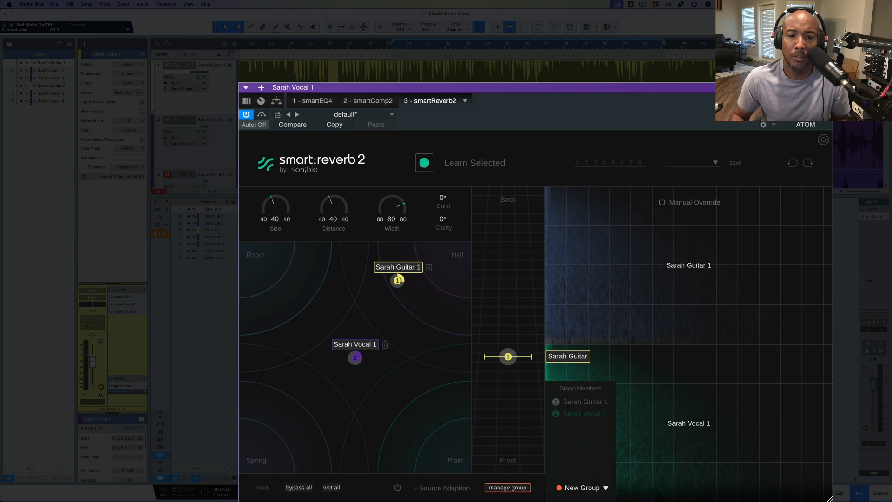
# Step: From the first guitar's smartReverb2, select both group members and learn them together
pyautogui.click(827, 87)
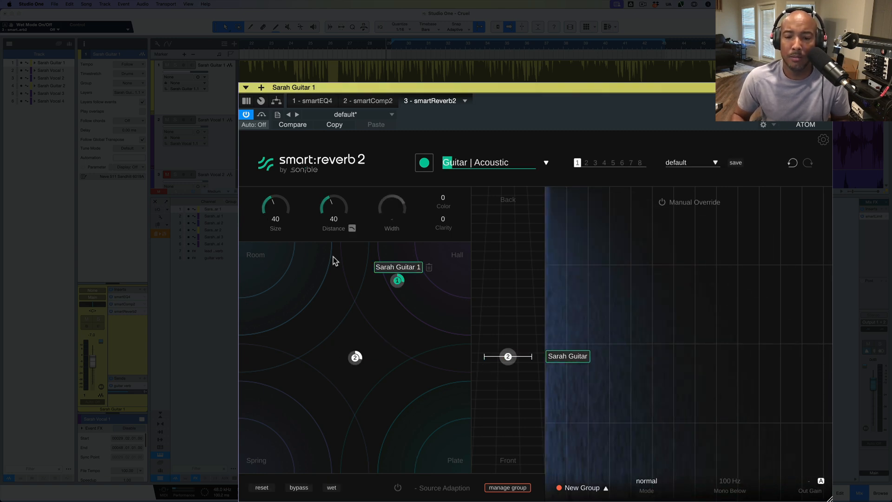
pyautogui.moveTo(333, 257); pyautogui.dragTo(427, 398)
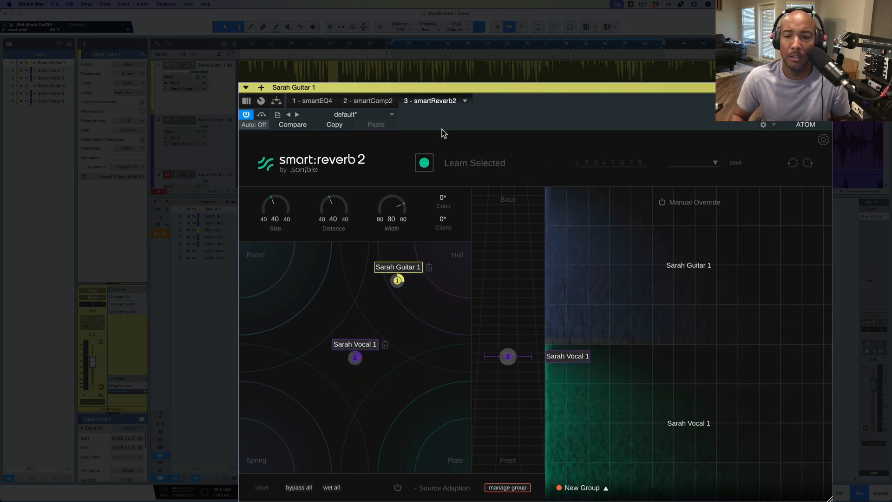
pyautogui.click(425, 163)
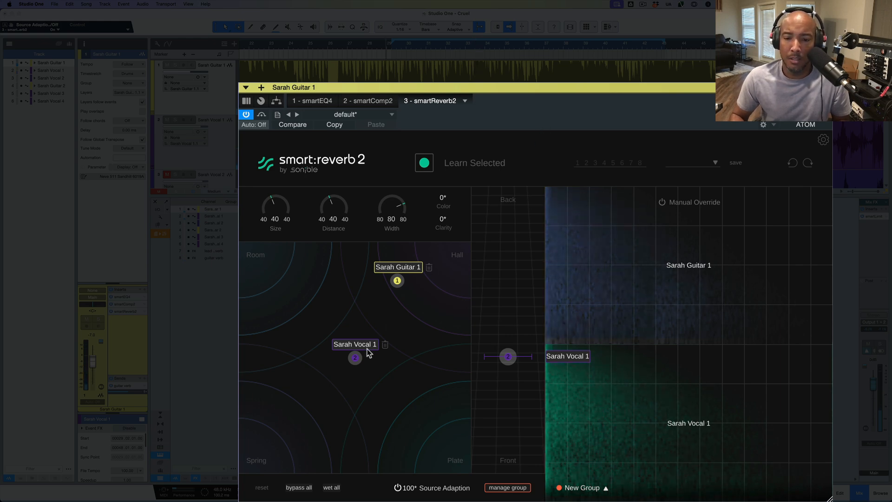
# Step: Place the first vocal's reverb towards Plate and the first guitar's reverb in the Room area
pyautogui.moveTo(354, 359); pyautogui.dragTo(422, 430)
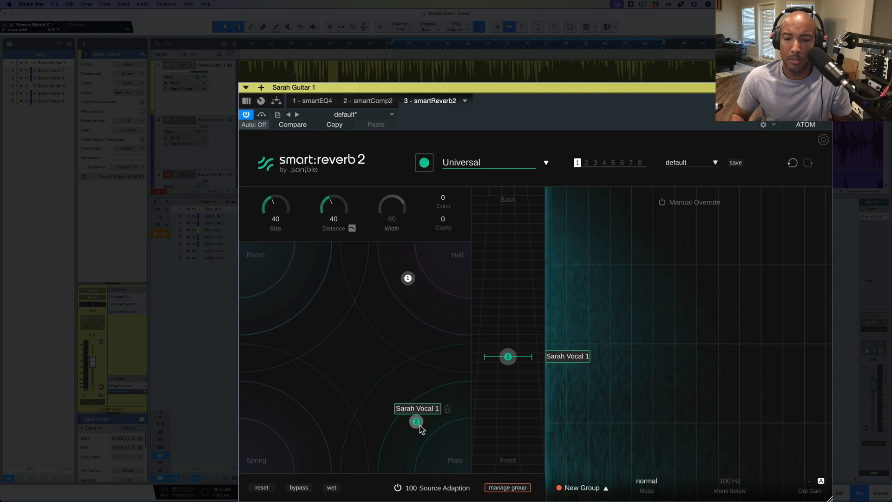
pyautogui.moveTo(408, 280); pyautogui.dragTo(292, 292)
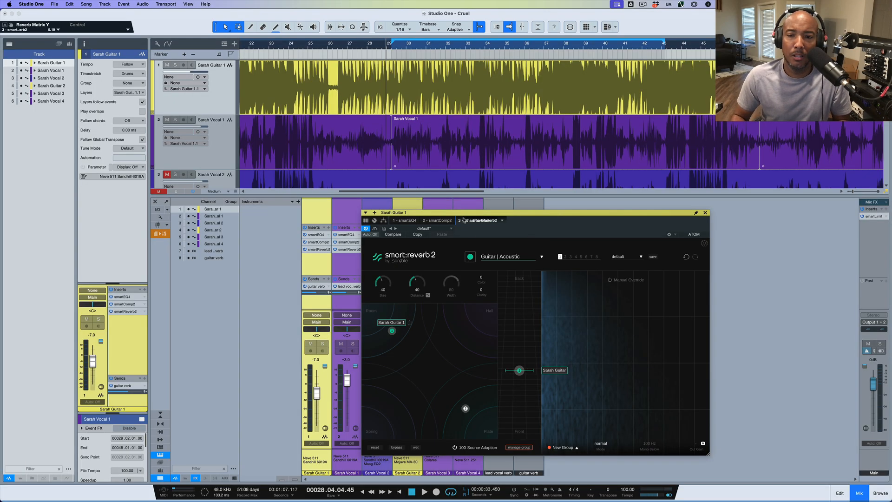
pyautogui.moveTo(468, 214); pyautogui.dragTo(496, 214)
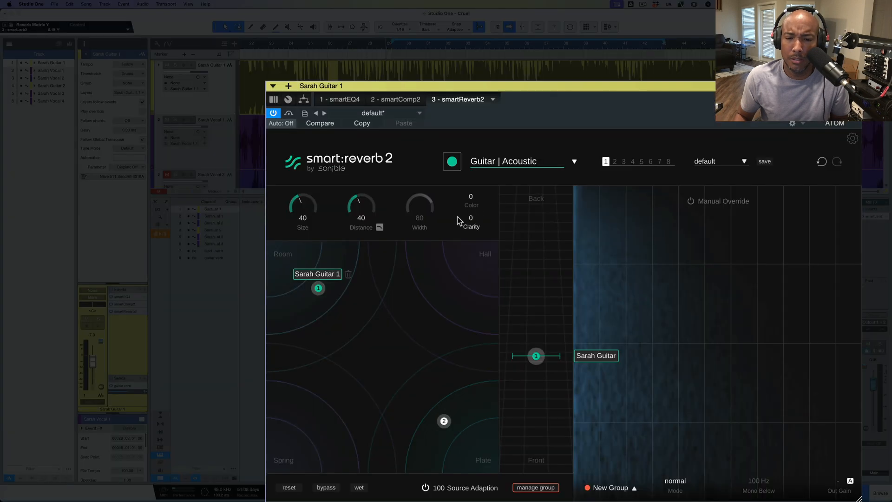
# Step: Set the reverb Color to 100 for the first vocal and -100 for the first guitar, and select both instances
pyautogui.click(444, 421)
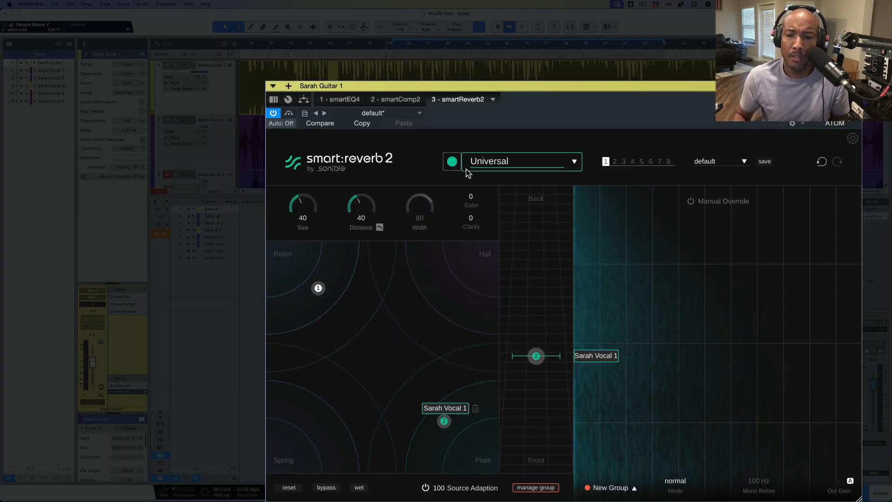
pyautogui.moveTo(472, 201); pyautogui.dragTo(474, 150)
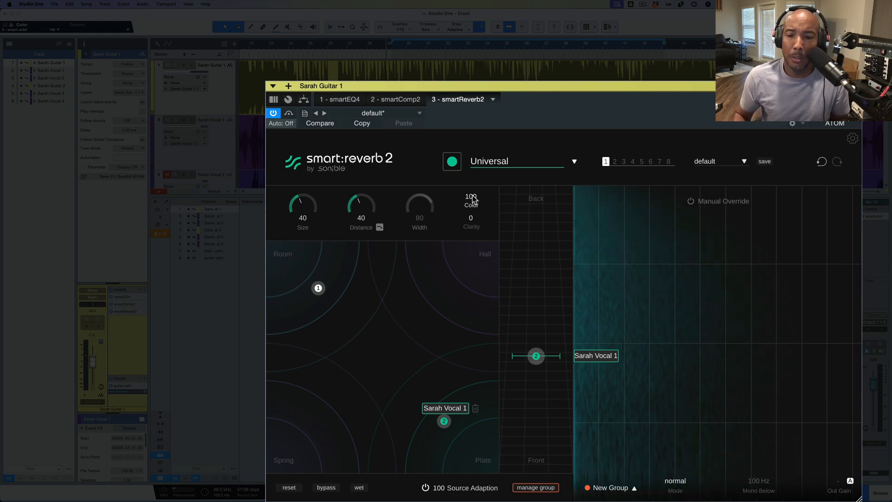
pyautogui.click(318, 289)
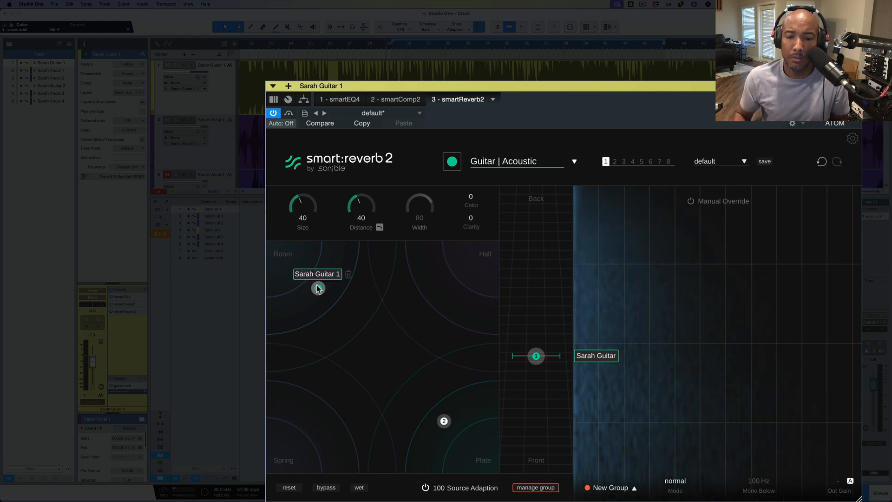
pyautogui.moveTo(476, 212); pyautogui.dragTo(456, 331)
pyautogui.moveTo(535, 88); pyautogui.dragTo(521, 89)
pyautogui.moveTo(458, 257); pyautogui.dragTo(299, 445)
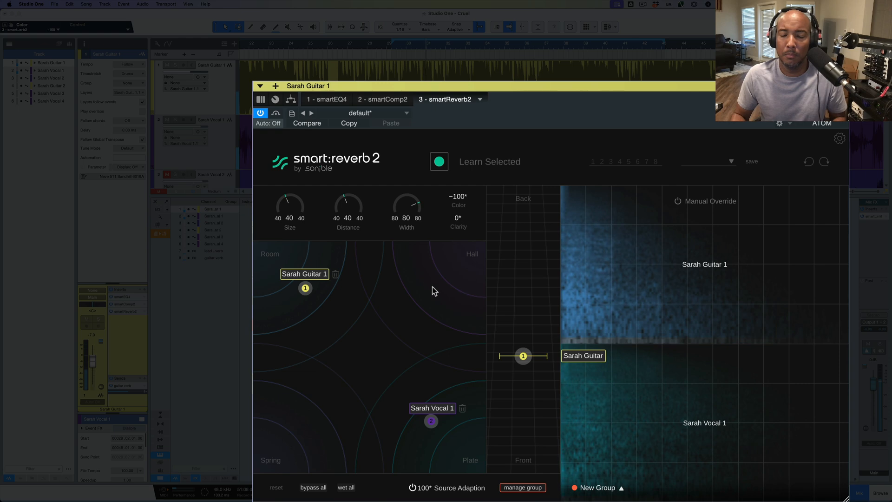
# Step: Bring the first vocal's reverb towards the Front at a Distance of 20, and select both instances
pyautogui.click(431, 421)
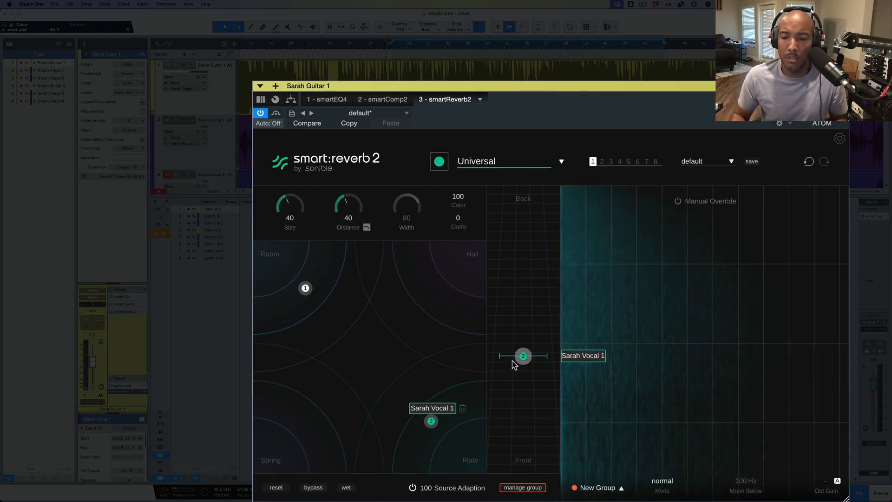
pyautogui.moveTo(520, 357); pyautogui.dragTo(521, 432)
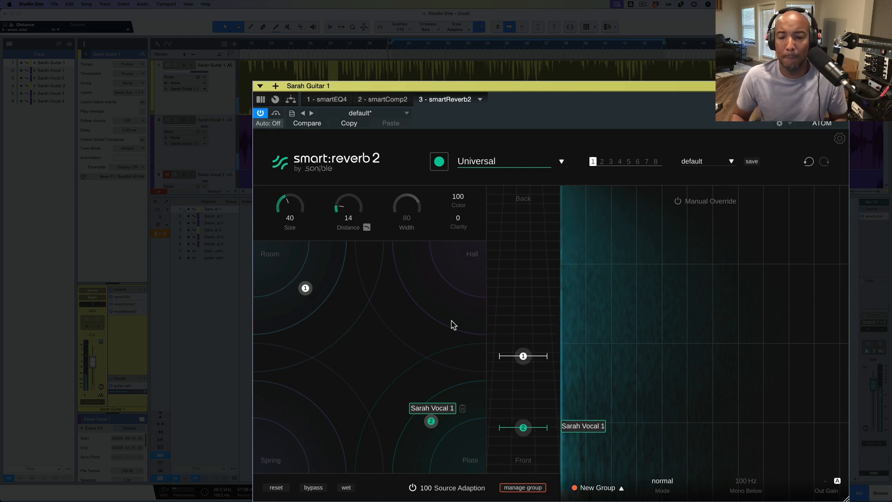
pyautogui.moveTo(524, 429); pyautogui.dragTo(526, 413)
pyautogui.moveTo(280, 274)
pyautogui.mouseDown()
pyautogui.moveTo(339, 374)
pyautogui.moveTo(450, 457)
pyautogui.mouseUp()
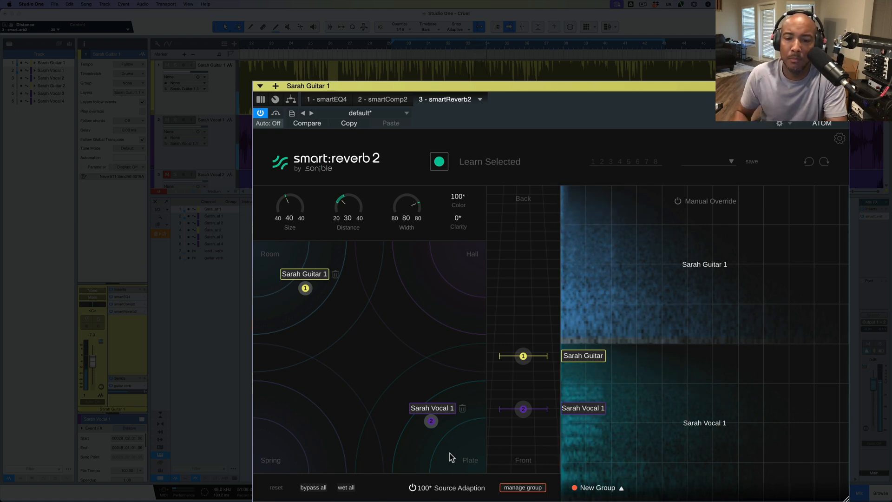
# Step: Bring the first guitar's reverb forward to a Distance of 32, just behind the vocal, and select both instances
pyautogui.click(350, 334)
pyautogui.click(305, 288)
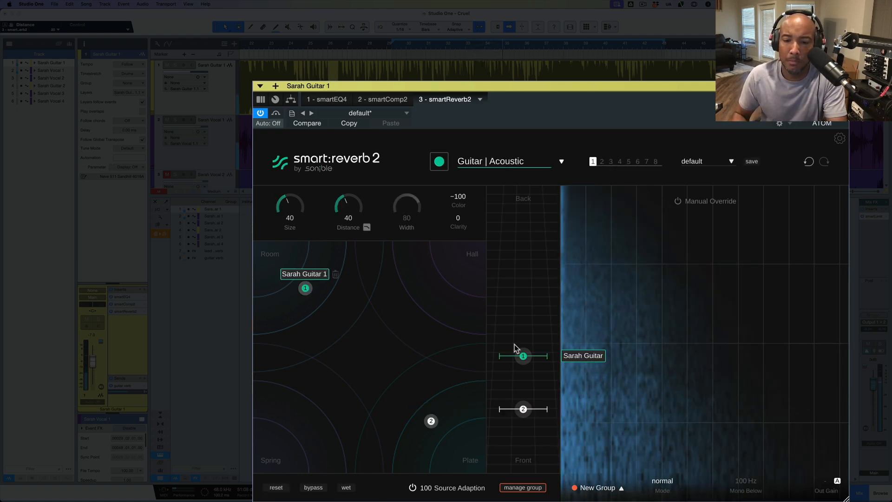
pyautogui.moveTo(523, 357); pyautogui.dragTo(524, 384)
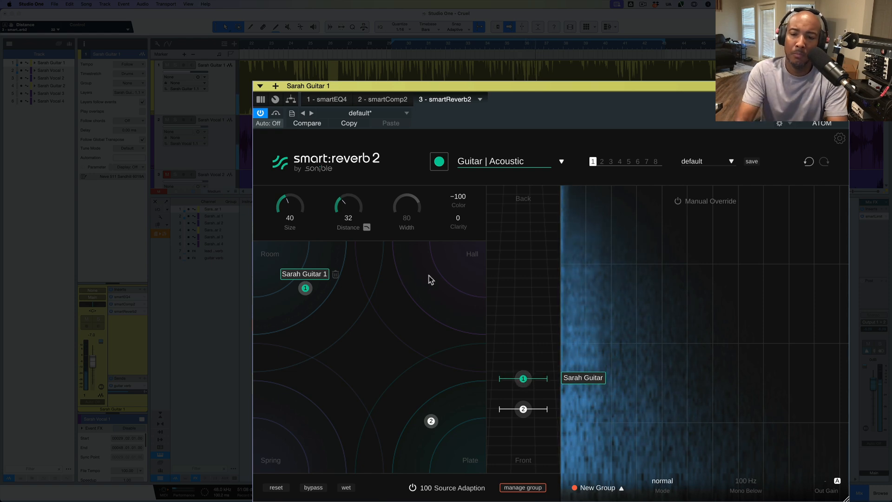
pyautogui.moveTo(473, 278); pyautogui.dragTo(292, 438)
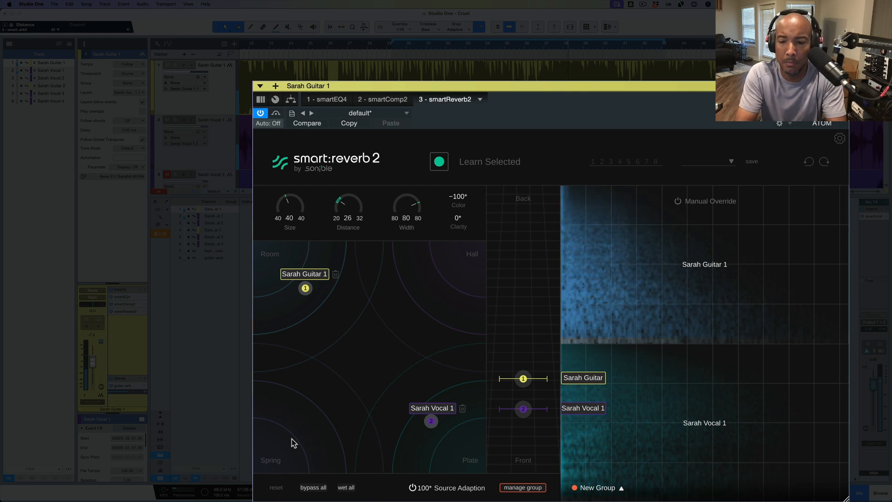